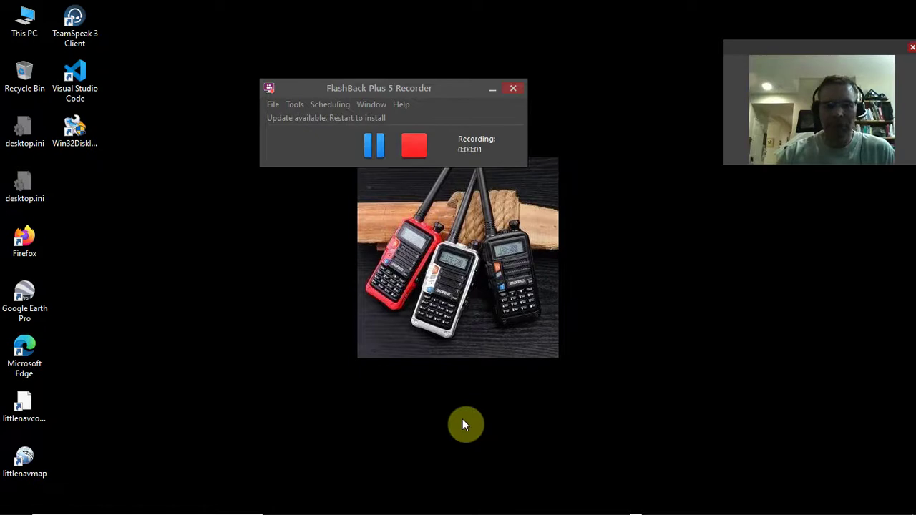
# Step: Move the FlashBack recorder window aside and minimize it so the desktop shows
pyautogui.moveTo(383, 88); pyautogui.dragTo(302, 68)
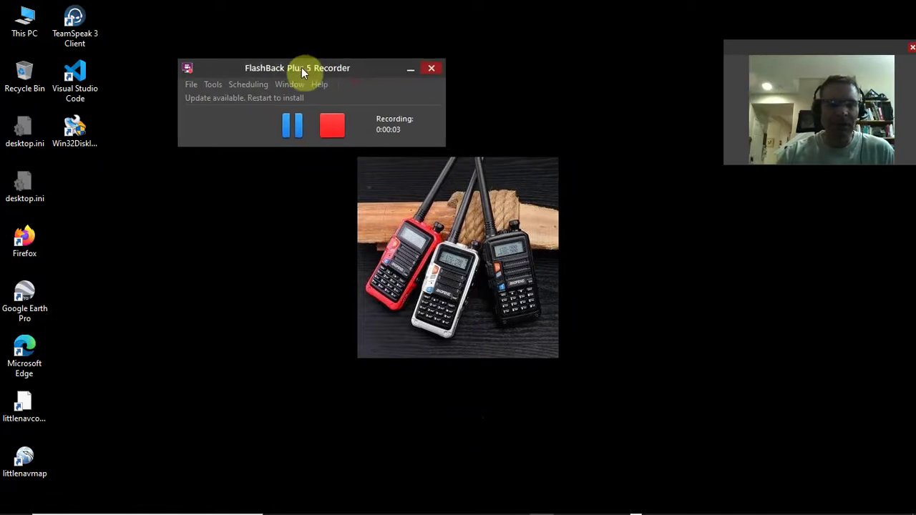
pyautogui.click(408, 72)
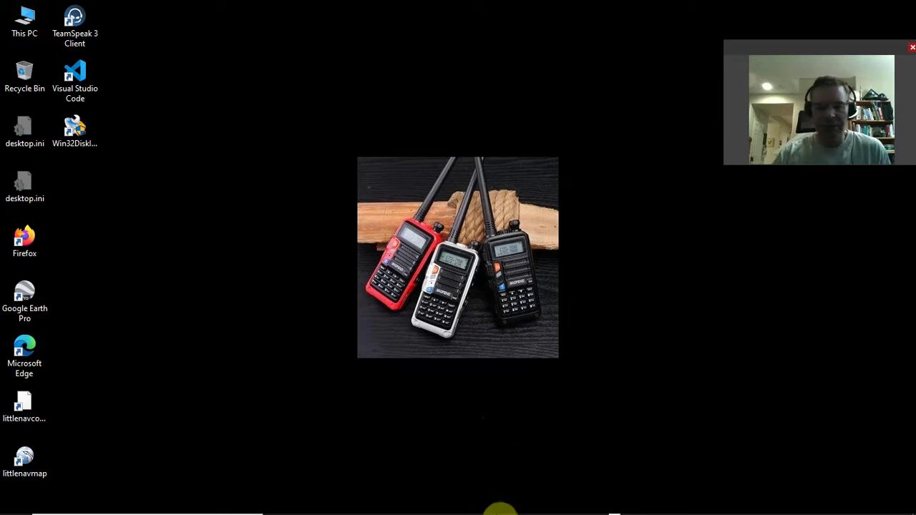
pyautogui.moveTo(499, 512)
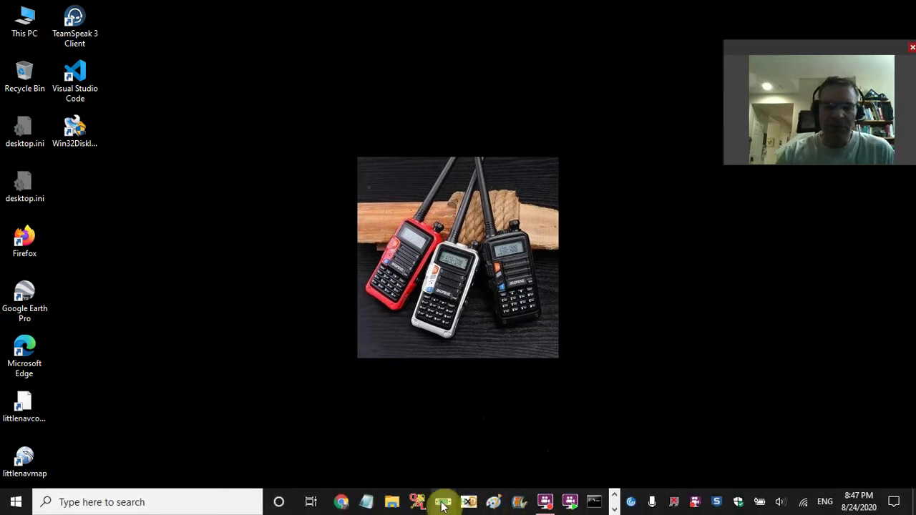
# Step: Launch CHIRP from the taskbar, nudge its window up, and bring up the Radio menu
pyautogui.click(444, 503)
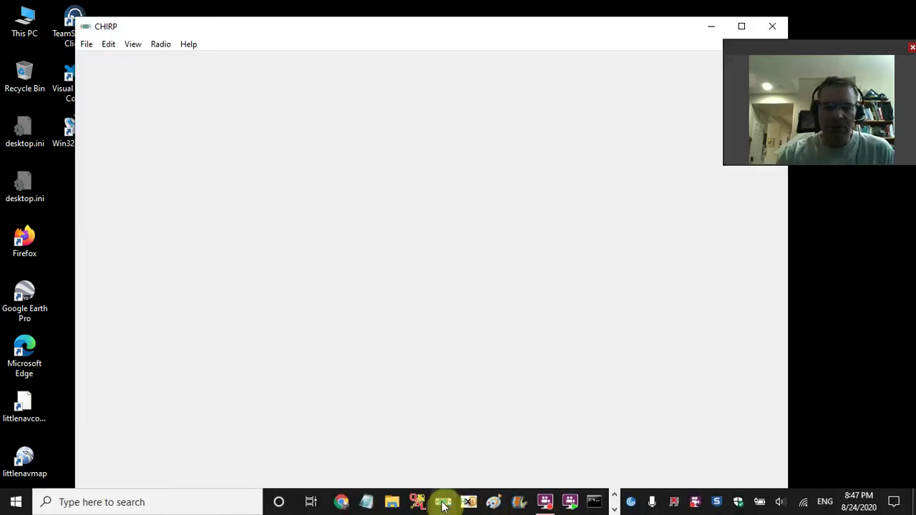
pyautogui.moveTo(440, 31); pyautogui.dragTo(438, 21)
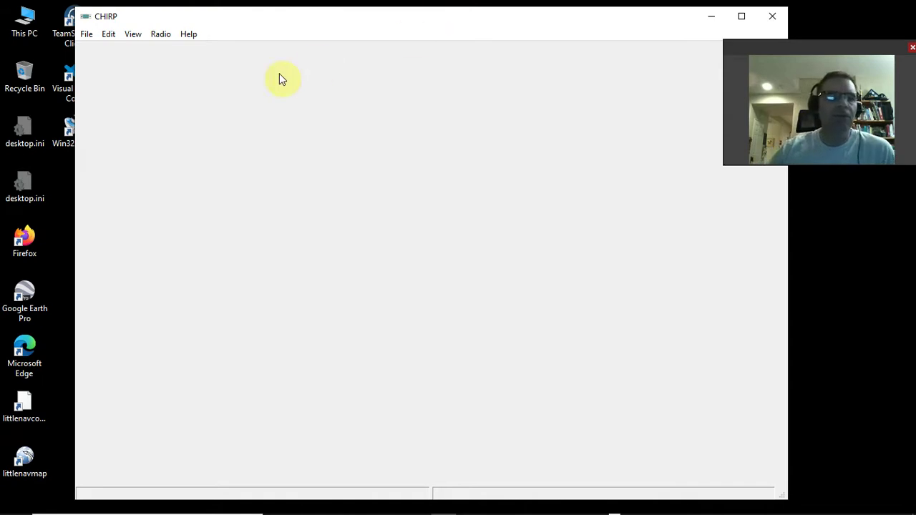
pyautogui.click(162, 36)
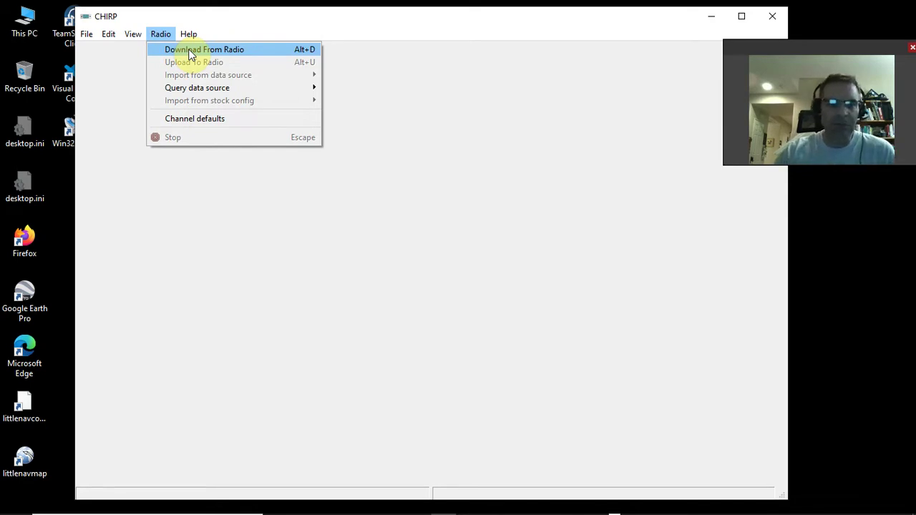
# Step: Download from the radio on COM4 as a Radioddity UV-5RX3, loading channels 0–127
pyautogui.click(192, 51)
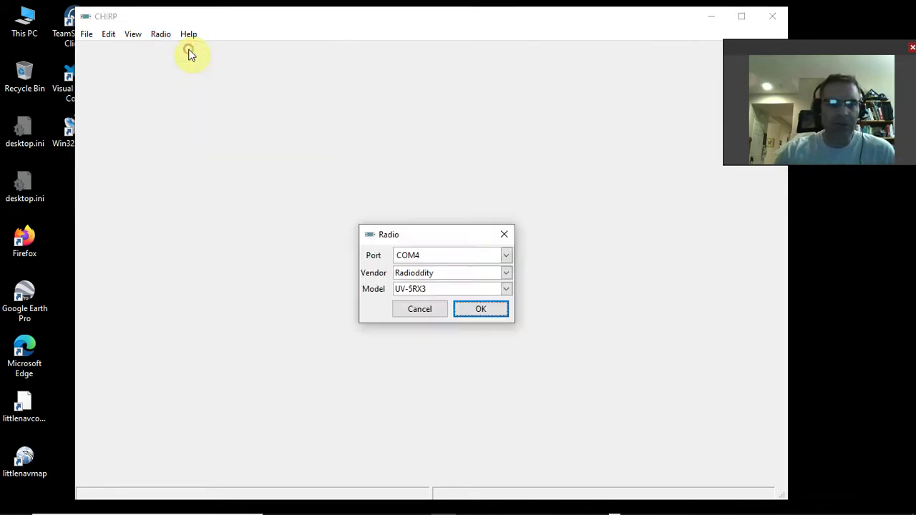
pyautogui.click(507, 259)
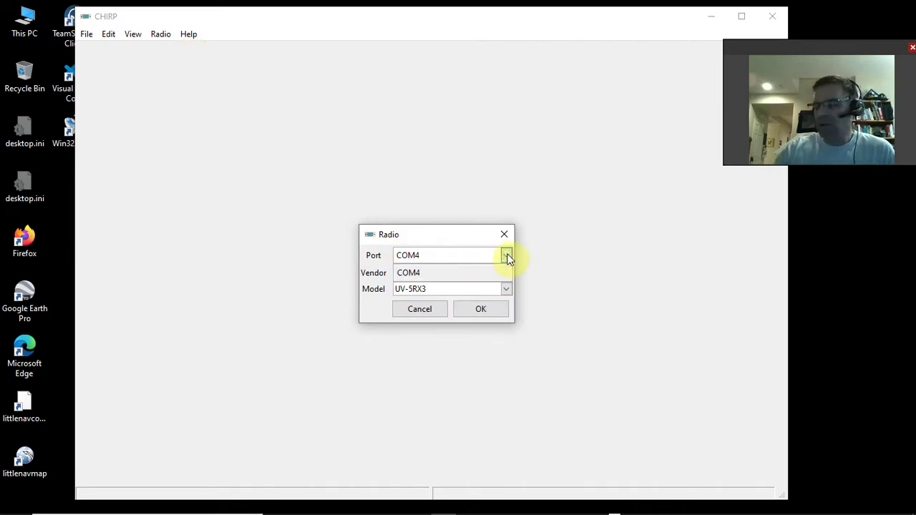
pyautogui.click(507, 259)
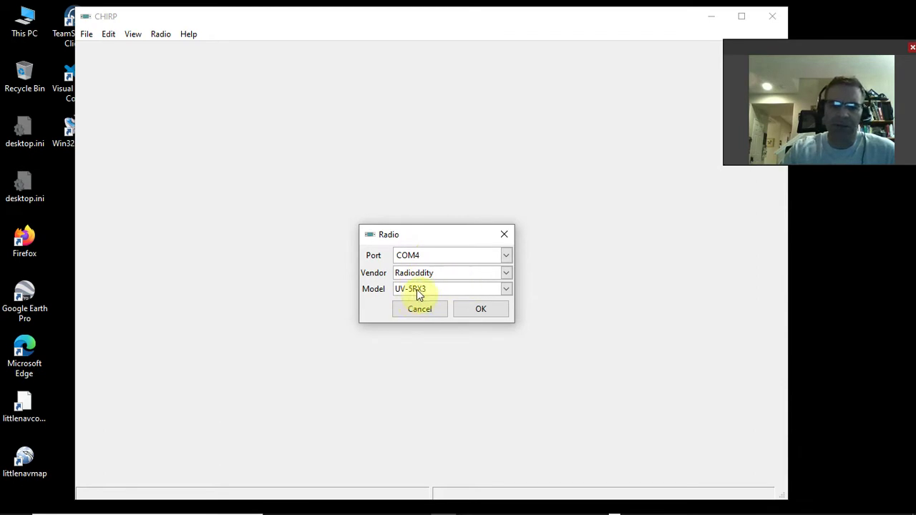
pyautogui.click(477, 310)
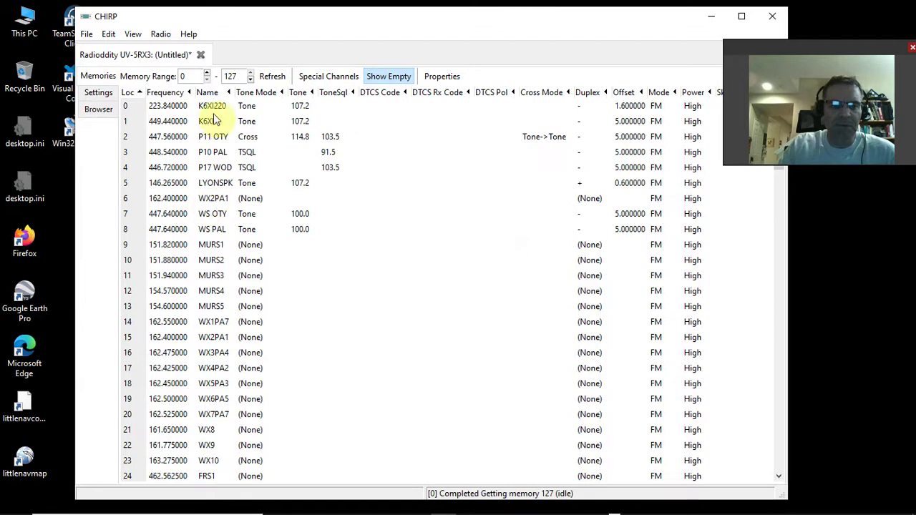
pyautogui.click(213, 107)
pyautogui.click(206, 122)
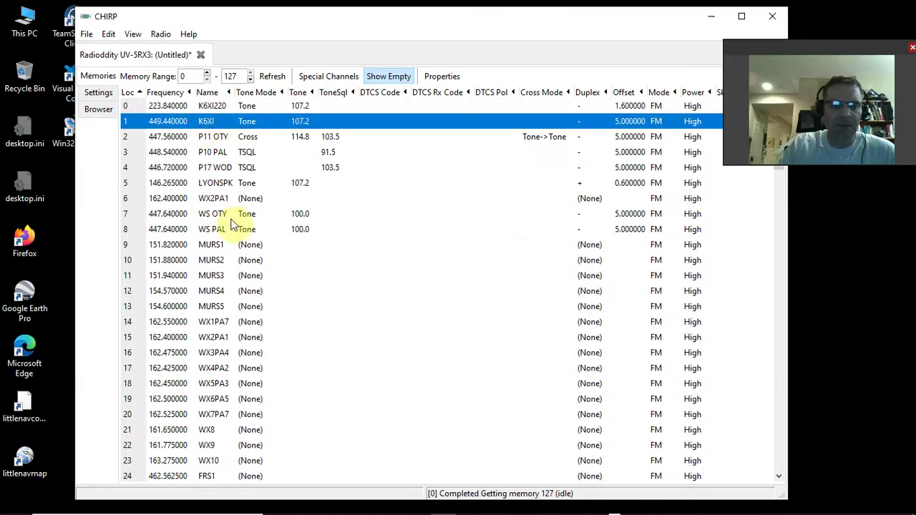
pyautogui.click(210, 201)
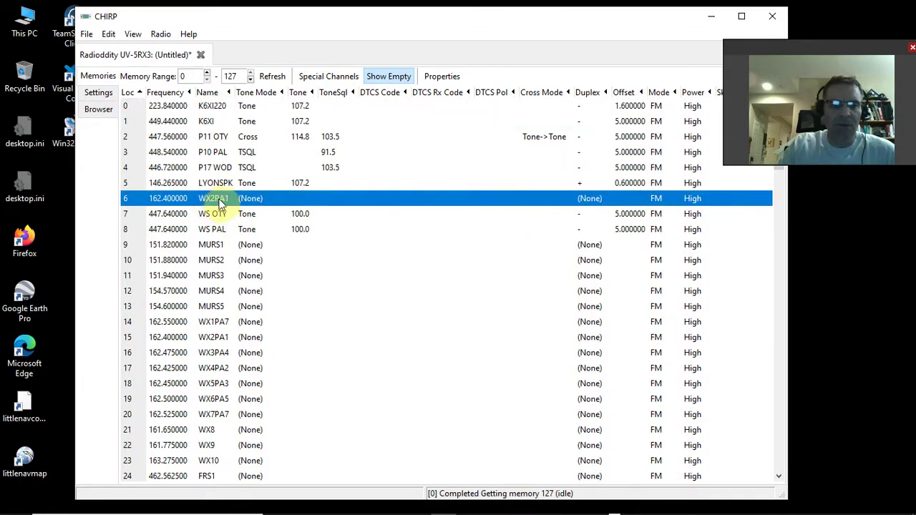
pyautogui.click(215, 245)
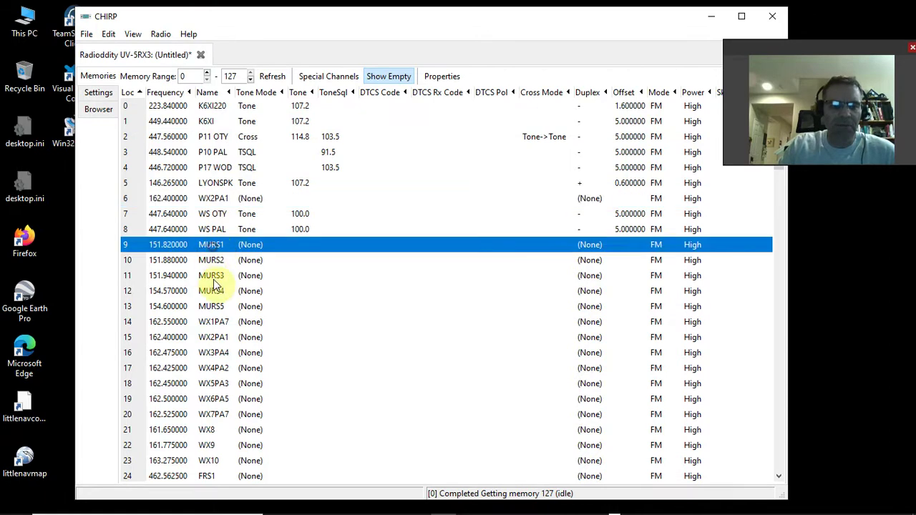
pyautogui.scroll(-5, 217, 393)
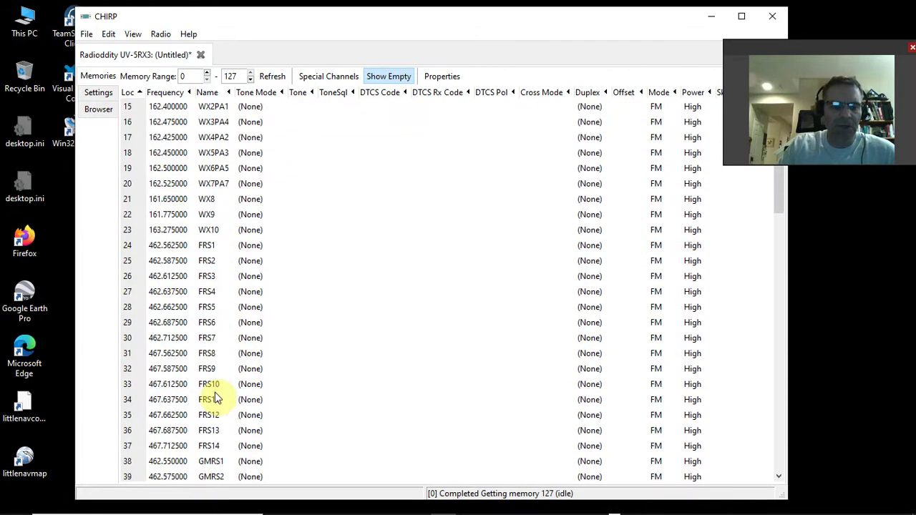
pyautogui.click(205, 245)
pyautogui.scroll(-3, 229, 438)
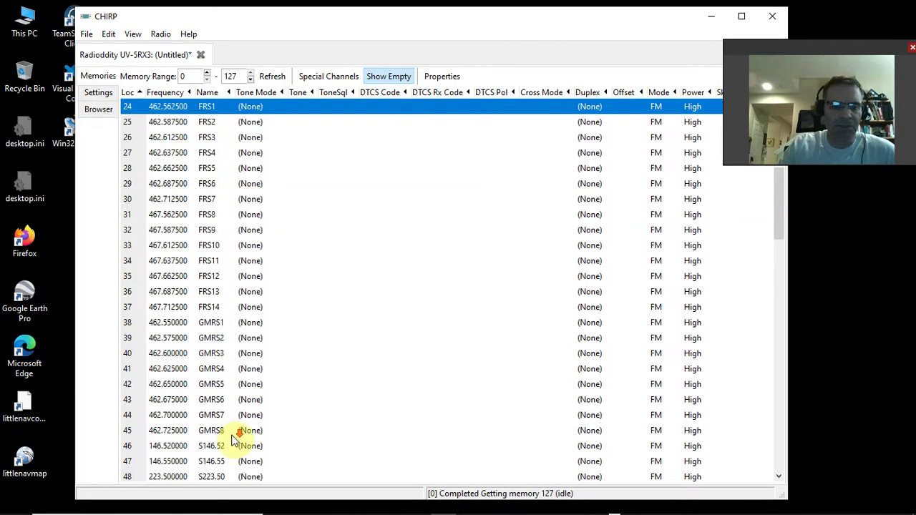
pyautogui.click(211, 322)
pyautogui.scroll(1, 265, 412)
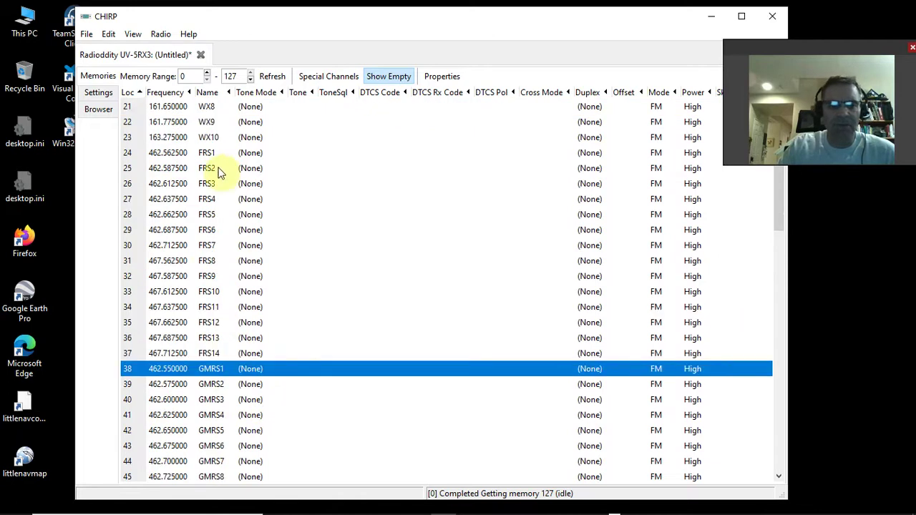
pyautogui.click(205, 152)
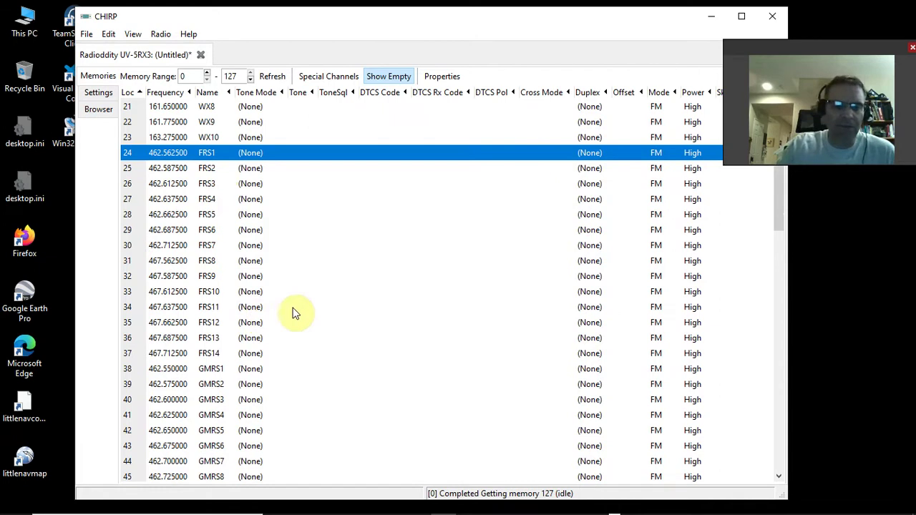
pyautogui.scroll(-5, 294, 311)
pyautogui.scroll(-16, 291, 313)
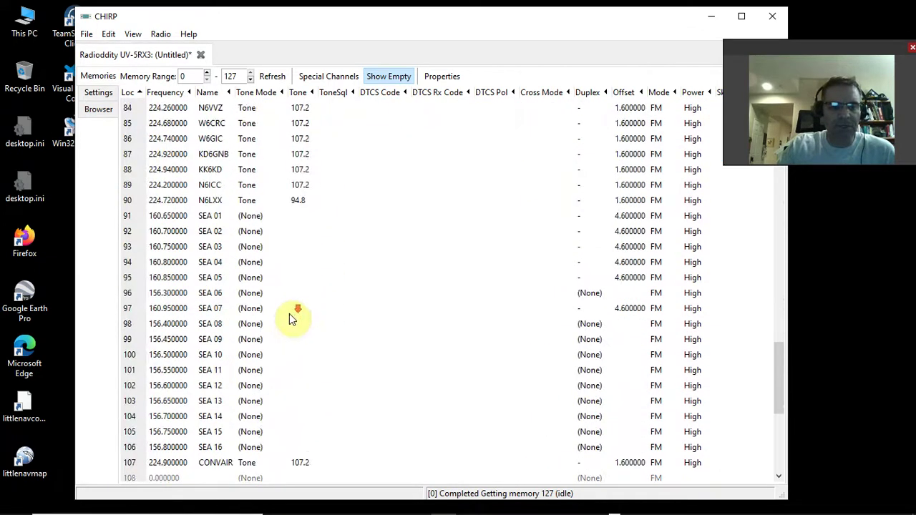
pyautogui.scroll(-3, 290, 315)
pyautogui.click(204, 216)
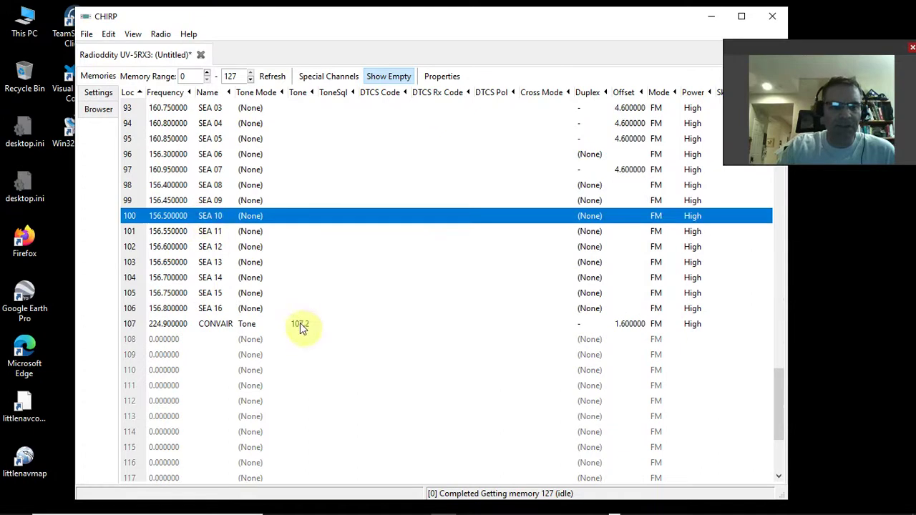
pyautogui.moveTo(219, 326); pyautogui.dragTo(273, 303)
pyautogui.scroll(19, 273, 304)
pyautogui.scroll(8, 262, 307)
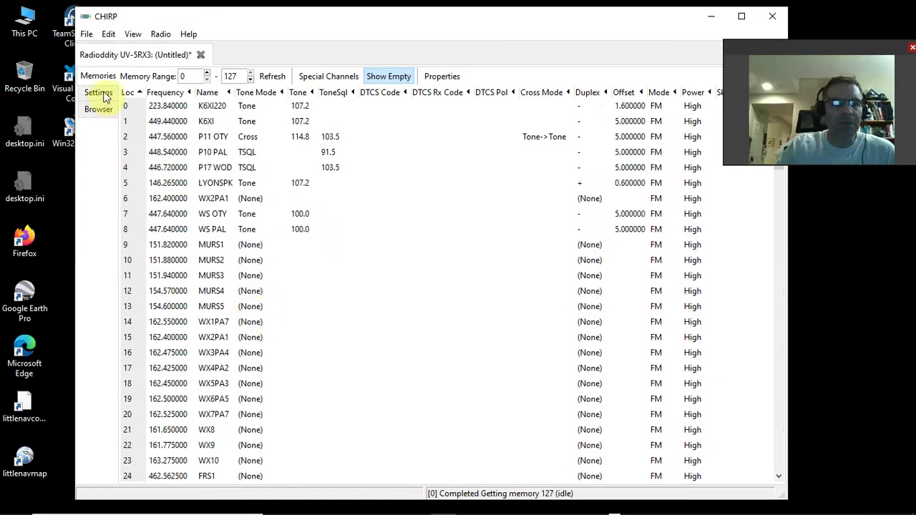
# Step: Save the image as 'Baofeng UV-9S as a Radioddity_UV-5RX3_20200824 - safety backup.img'
pyautogui.click(86, 34)
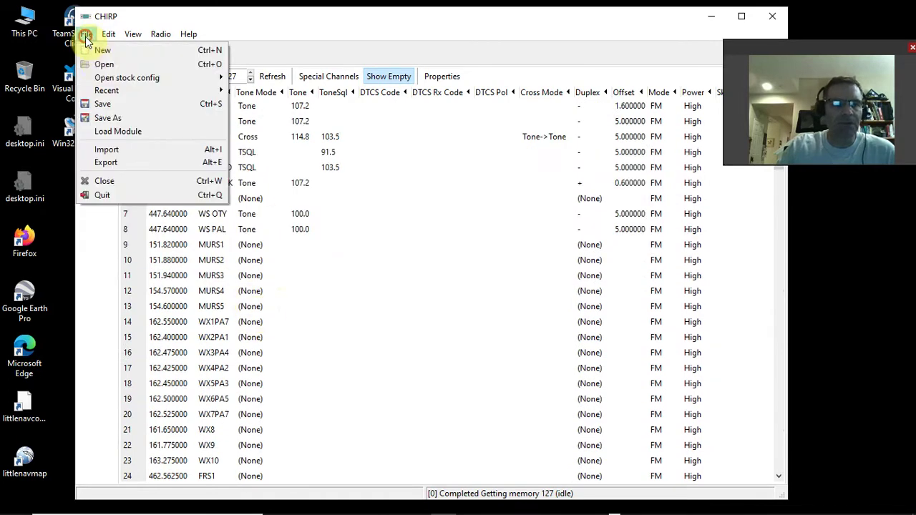
pyautogui.click(116, 118)
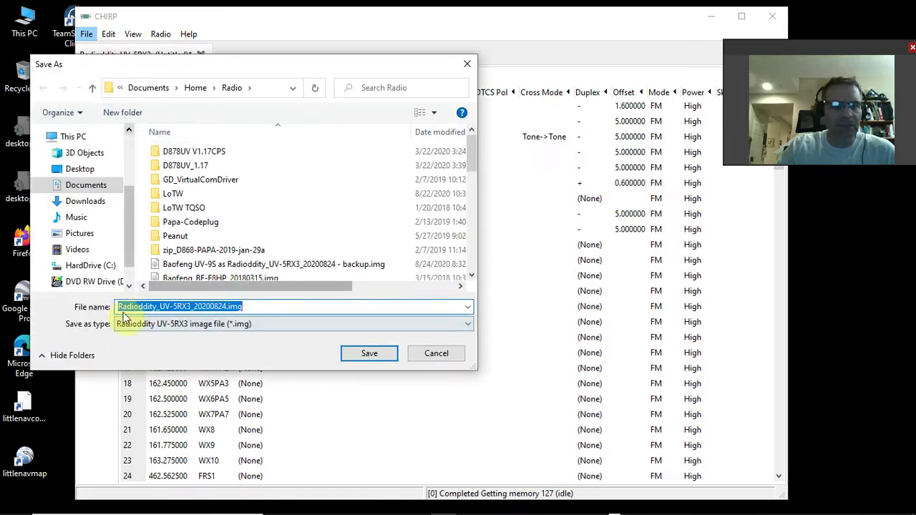
pyautogui.click(119, 306)
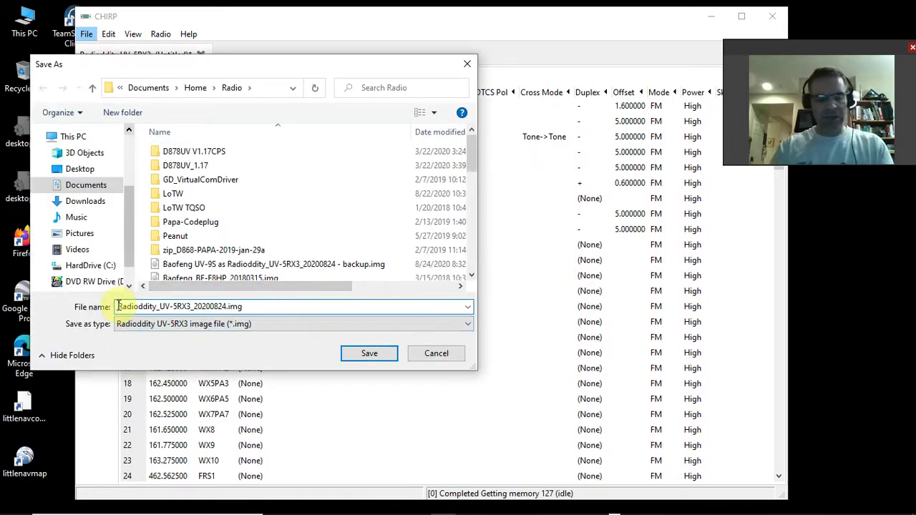
pyautogui.write('Baofeng UV')
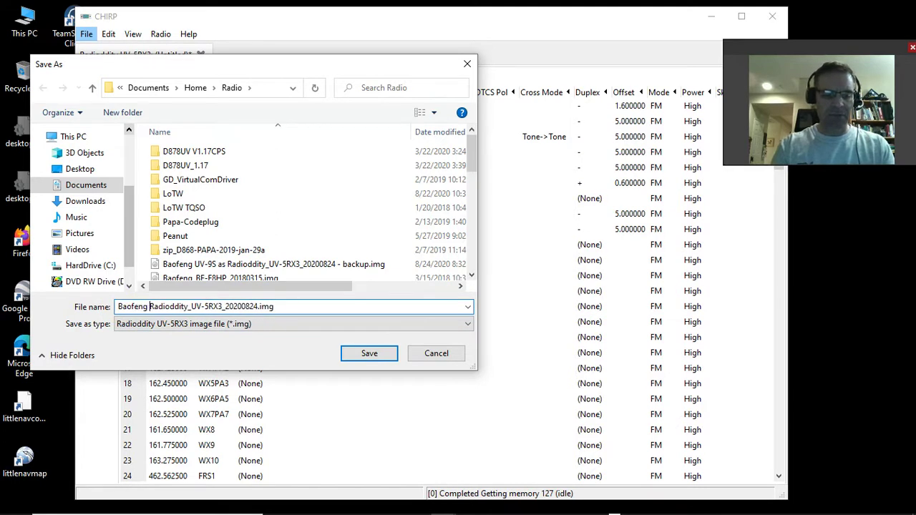
pyautogui.write('-9S a')
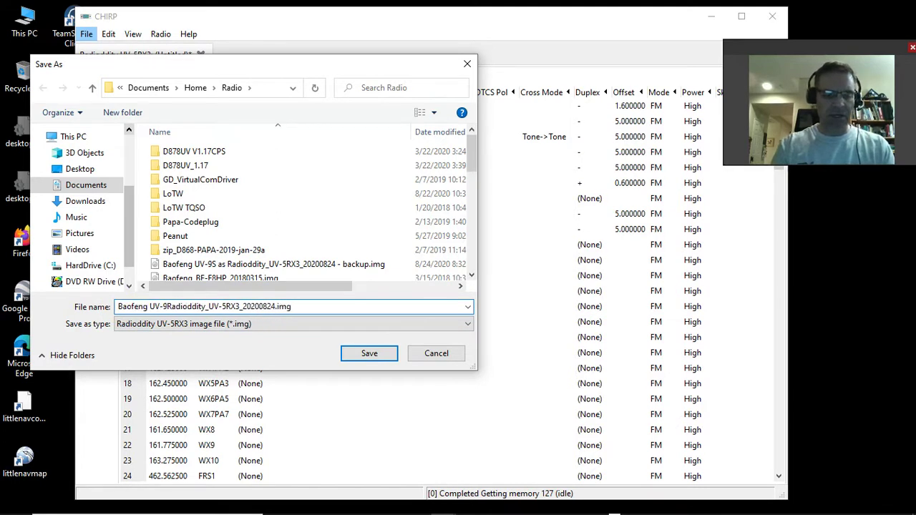
pyautogui.write('s a')
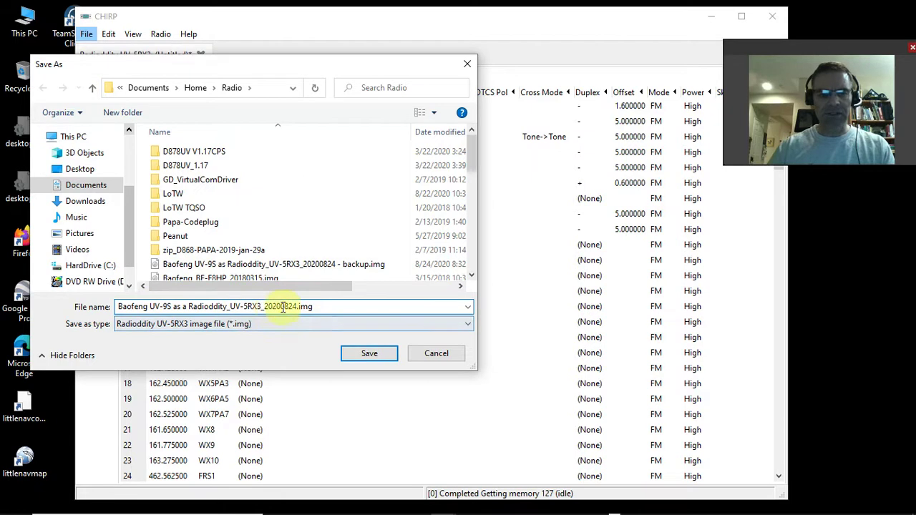
pyautogui.click(297, 306)
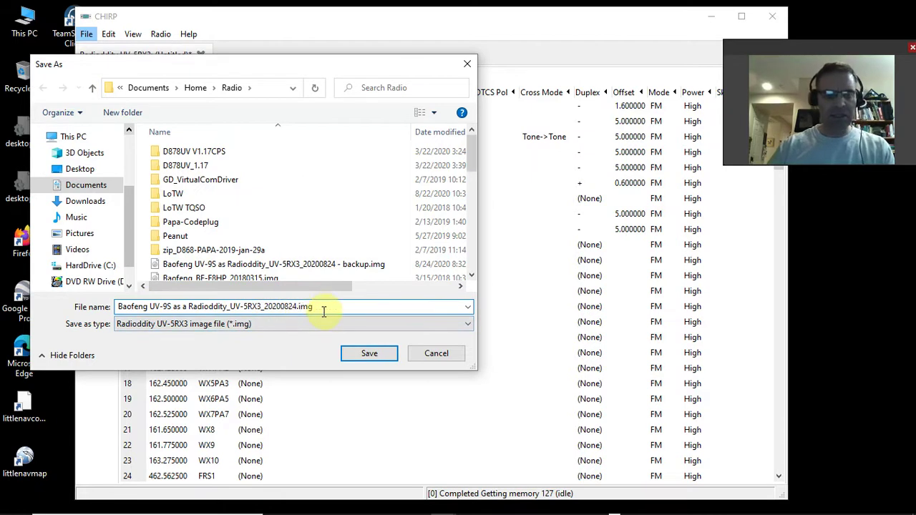
pyautogui.write('- back')
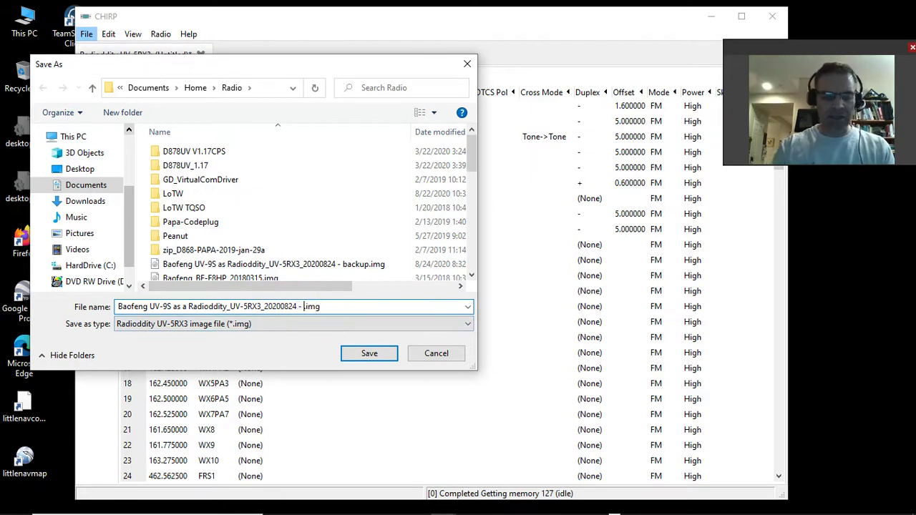
pyautogui.press('BackSpace')
pyautogui.press('BackSpace')
pyautogui.press('BackSpace')
pyautogui.write('safety backup')
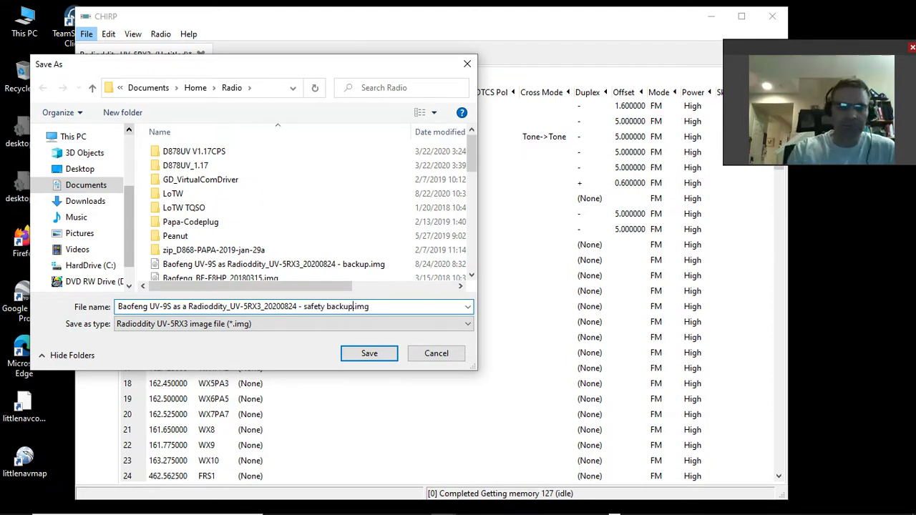
pyautogui.press('Return')
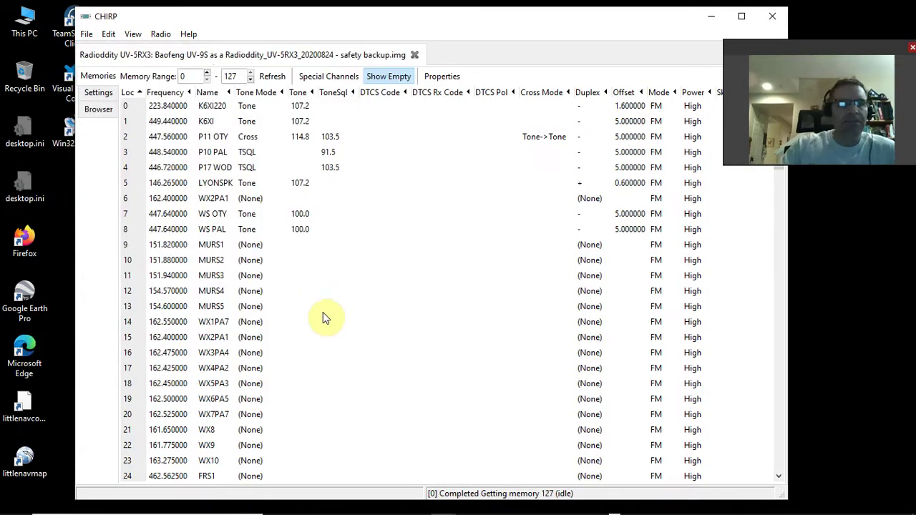
# Step: Select memories 0 through 107 and delete them all, leaving every channel empty
pyautogui.click(161, 106)
pyautogui.scroll(-17, 192, 315)
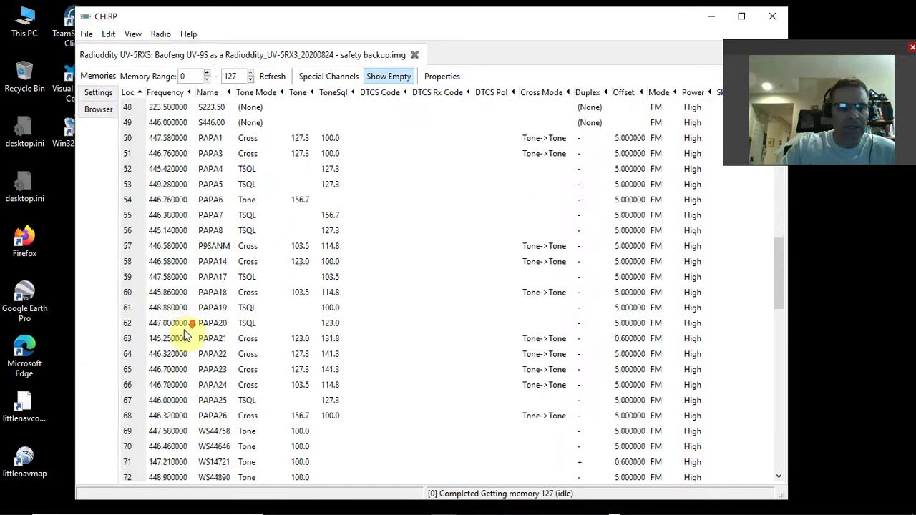
pyautogui.scroll(-15, 185, 333)
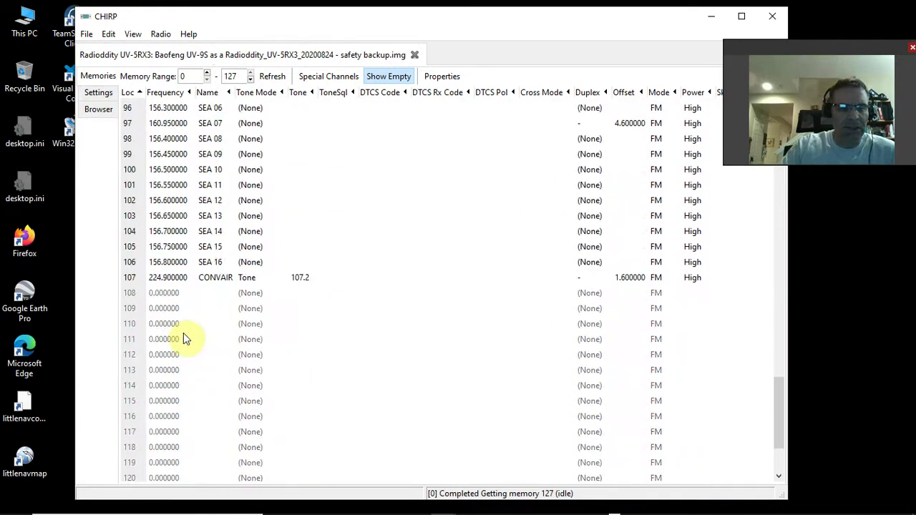
pyautogui.scroll(-3, 183, 318)
pyautogui.scroll(6, 181, 337)
pyautogui.keyDown('shift'); pyautogui.click(175, 399); pyautogui.keyUp('shift')
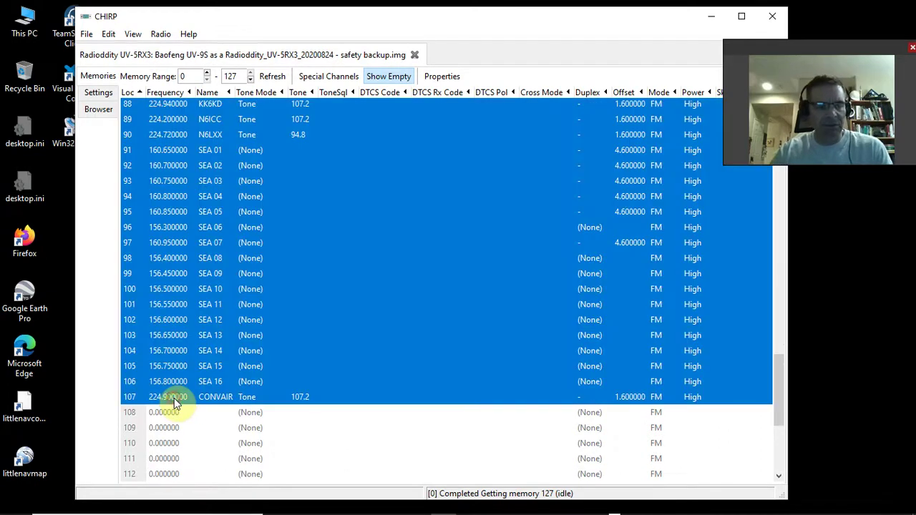
pyautogui.rightClick(175, 401)
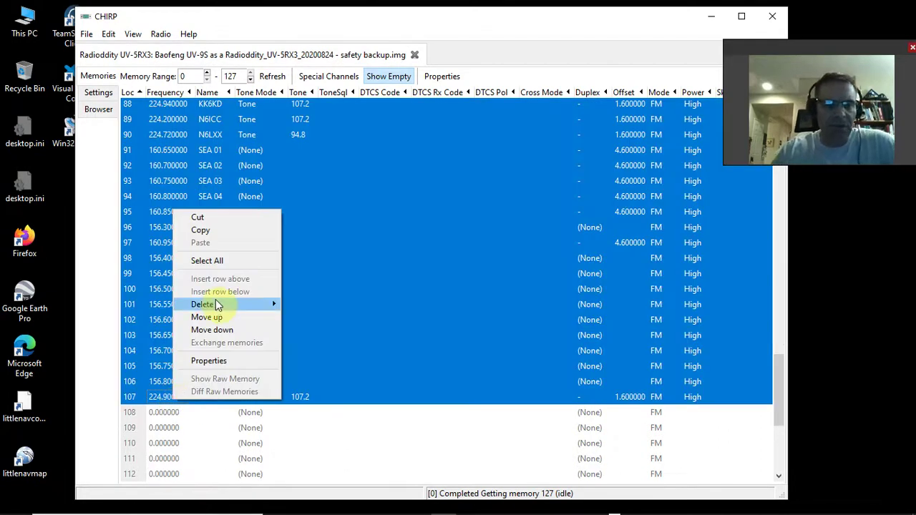
pyautogui.moveTo(217, 306)
pyautogui.click(331, 305)
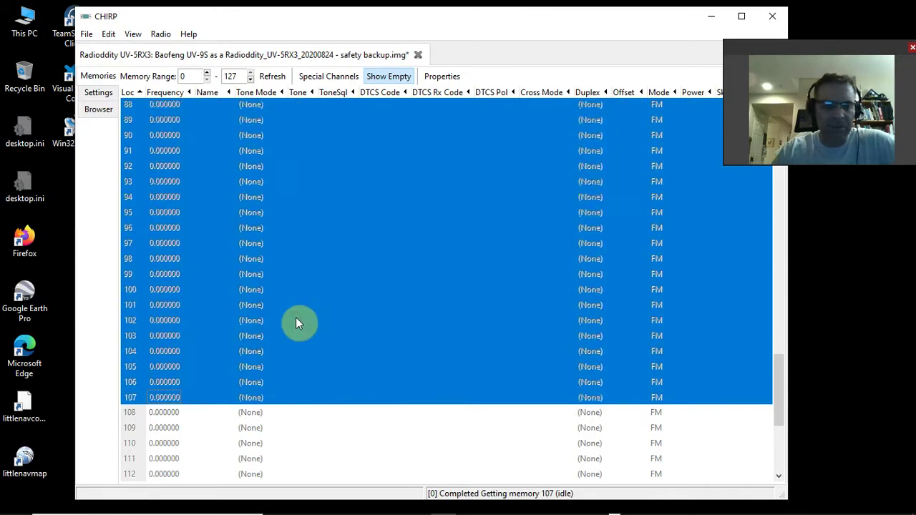
pyautogui.scroll(20, 296, 317)
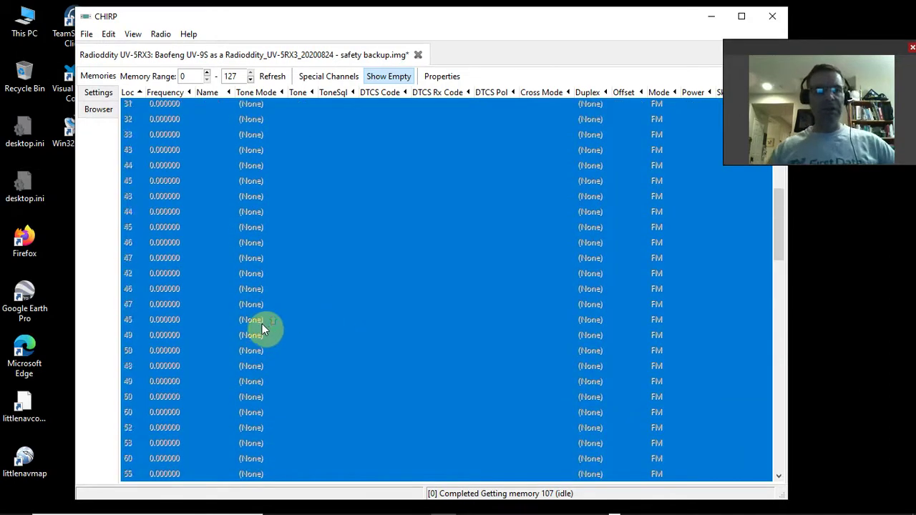
pyautogui.scroll(6, 247, 326)
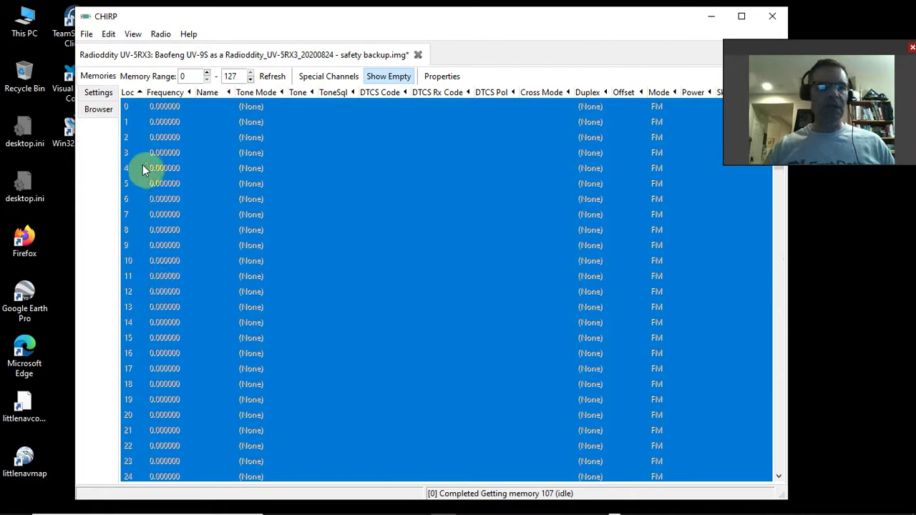
pyautogui.click(160, 110)
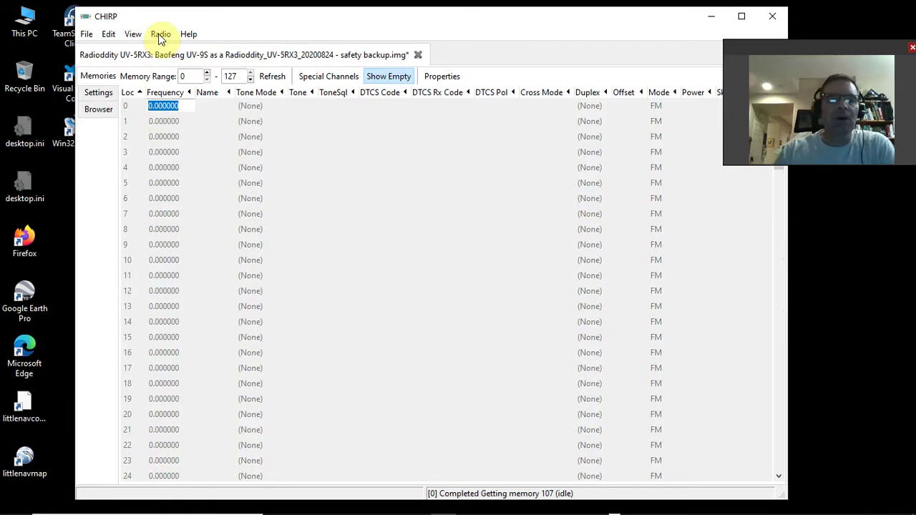
# Step: Load the US FRS and GMRS Channels stock configuration for import
pyautogui.click(161, 36)
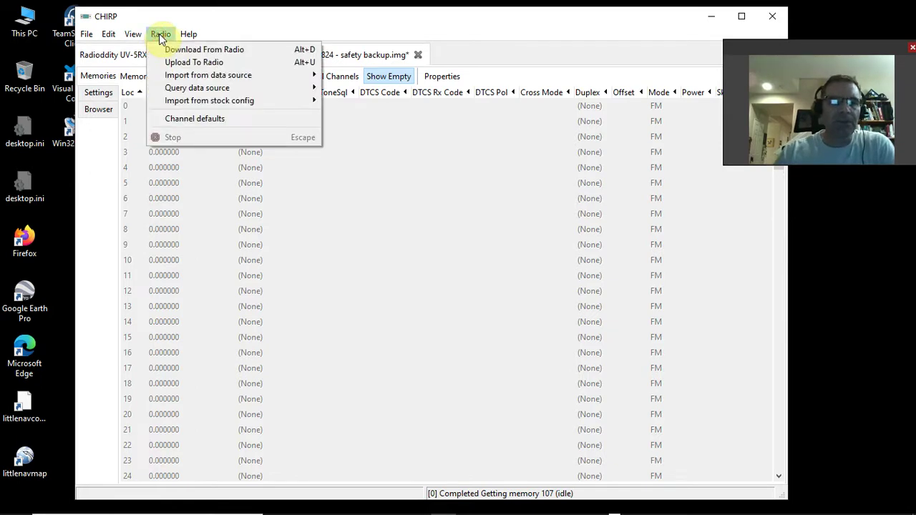
pyautogui.moveTo(180, 80)
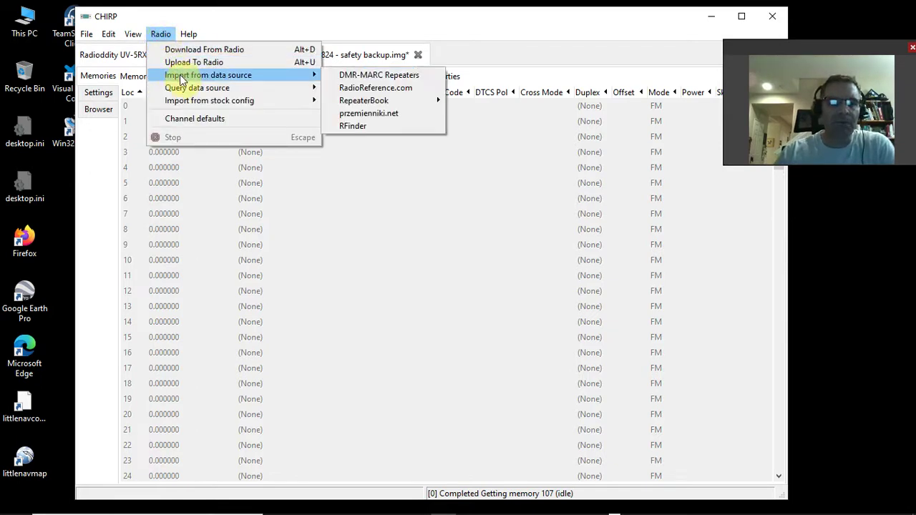
pyautogui.moveTo(372, 105)
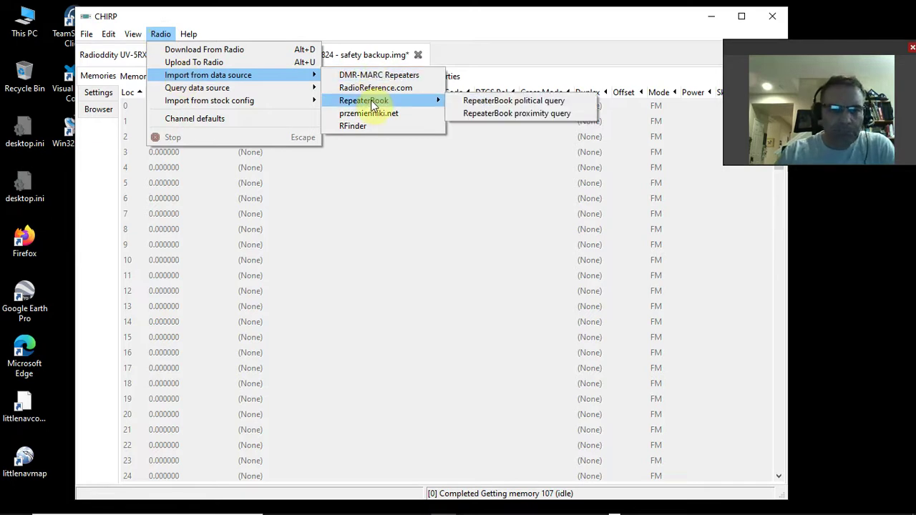
pyautogui.moveTo(226, 102)
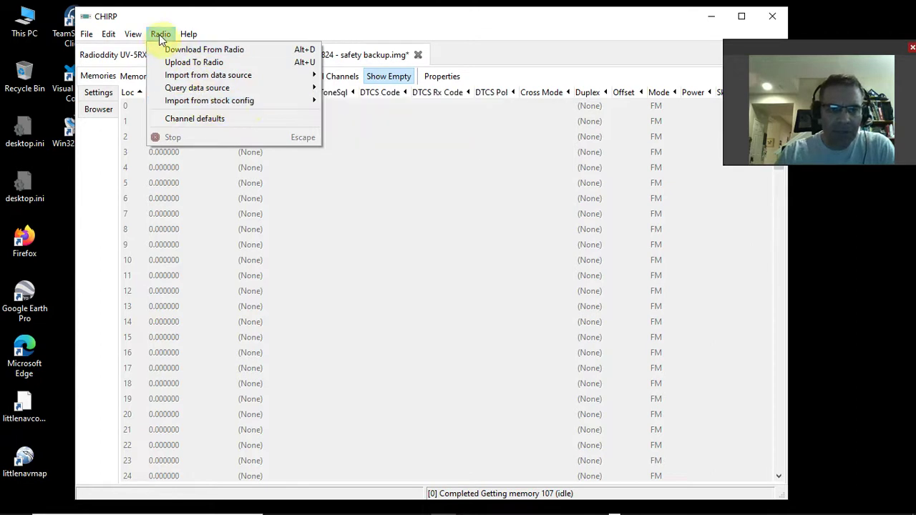
pyautogui.moveTo(196, 104)
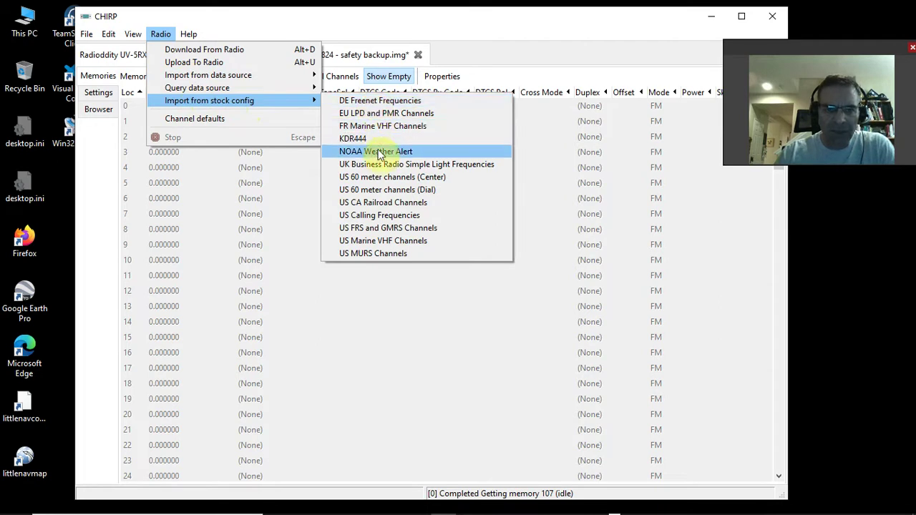
pyautogui.click(372, 233)
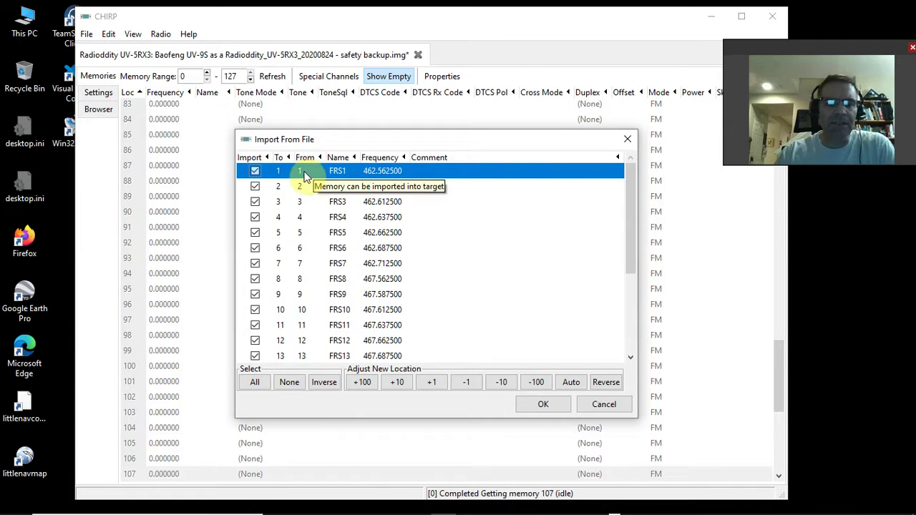
# Step: Review the list and import all FRS1–FRS14 and GMRS1–GMRS8 into memories 1–22
pyautogui.scroll(-3, 313, 356)
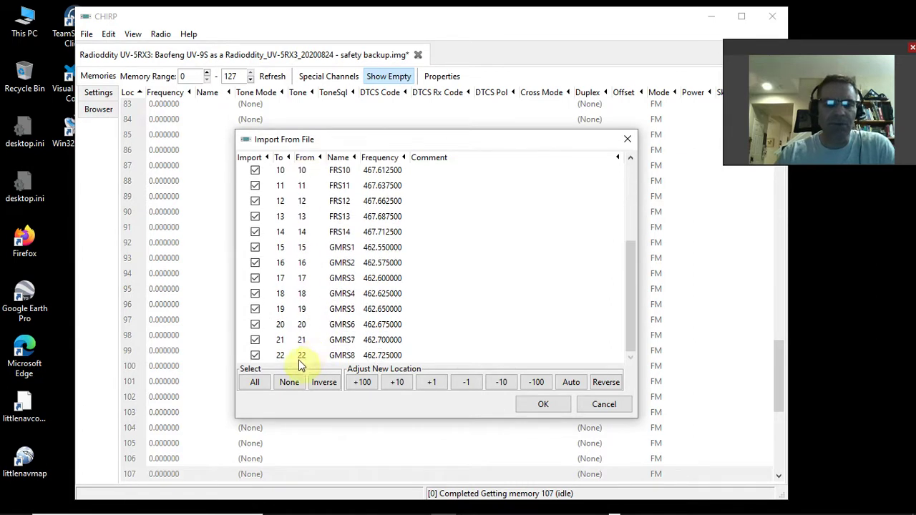
pyautogui.scroll(3, 301, 327)
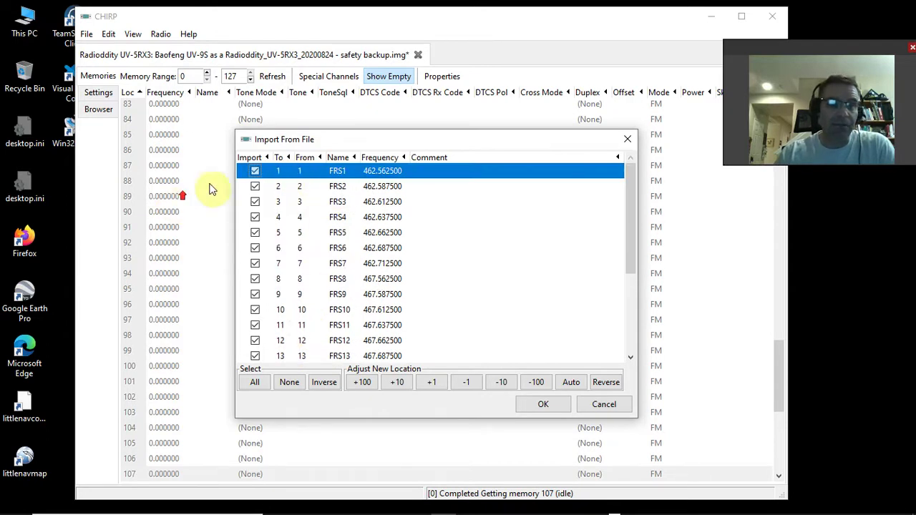
pyautogui.scroll(-3, 323, 354)
pyautogui.scroll(3, 305, 333)
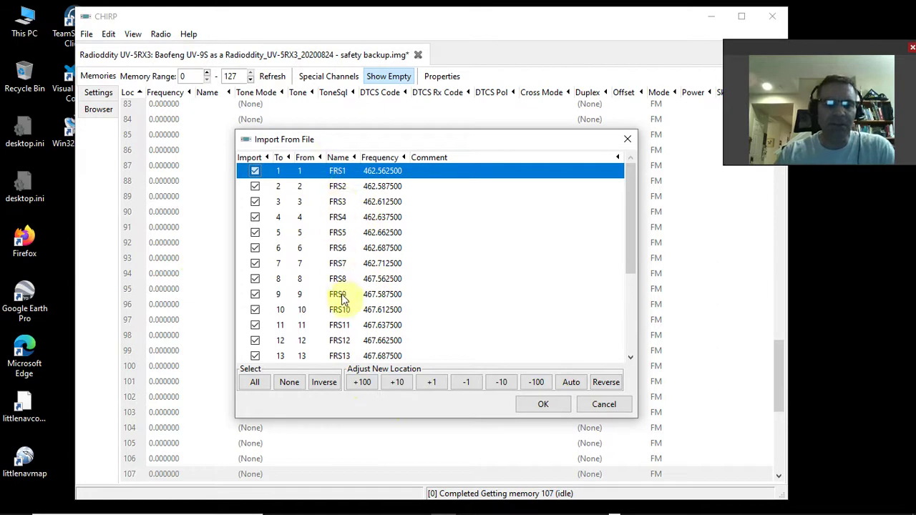
pyautogui.scroll(-3, 338, 300)
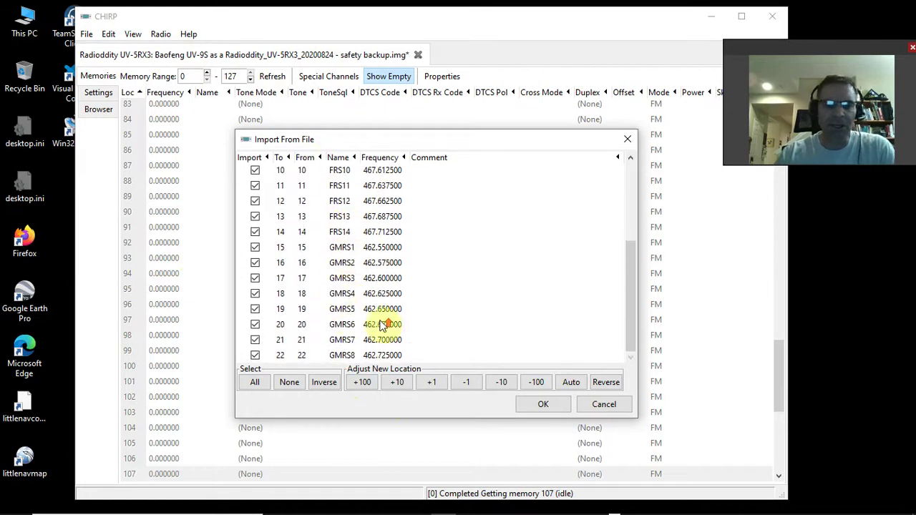
pyautogui.scroll(5, 351, 300)
pyautogui.click(534, 405)
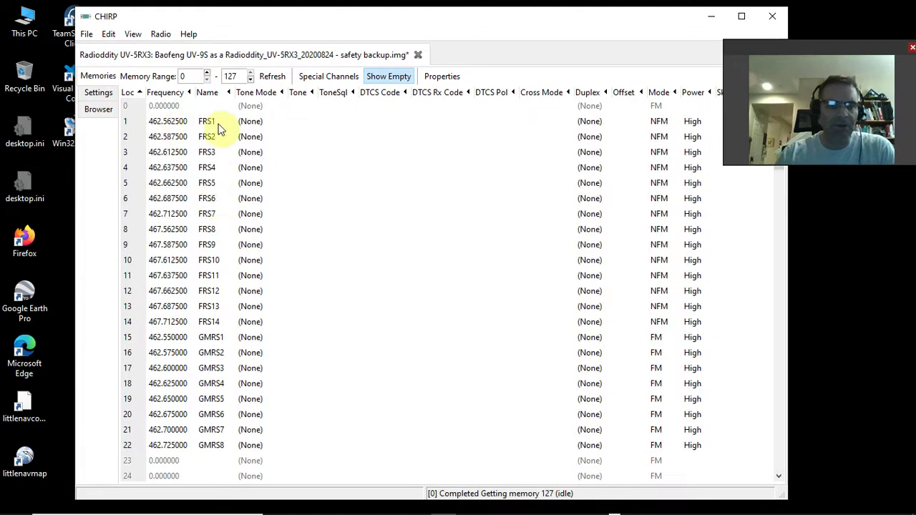
# Step: Delete empty memory 0 with shift block up so FRS1–GMRS8 occupy locations 0–21
pyautogui.scroll(-7, 186, 143)
pyautogui.scroll(7, 195, 158)
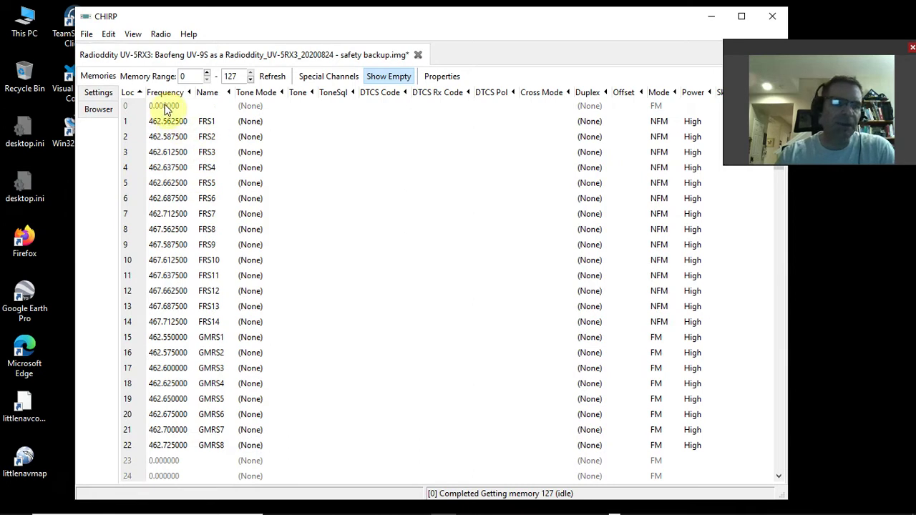
pyautogui.click(163, 107)
pyautogui.rightClick(164, 108)
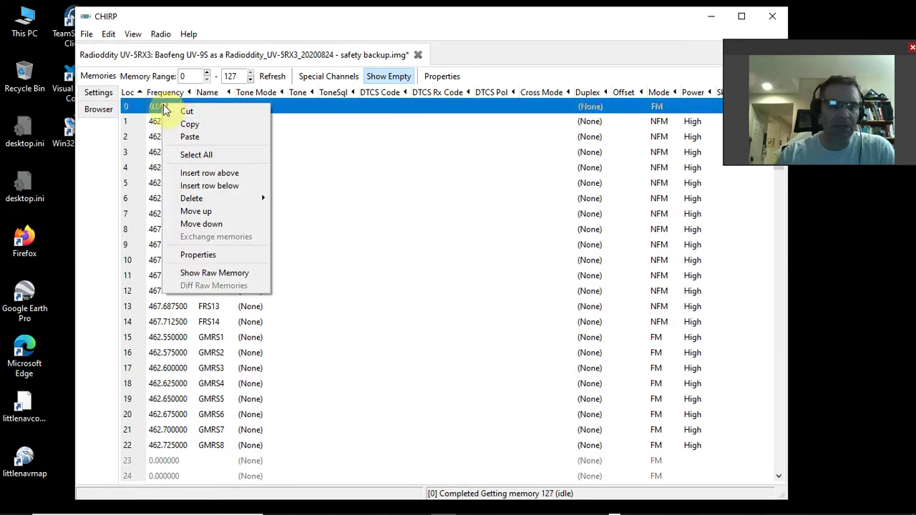
pyautogui.moveTo(205, 198)
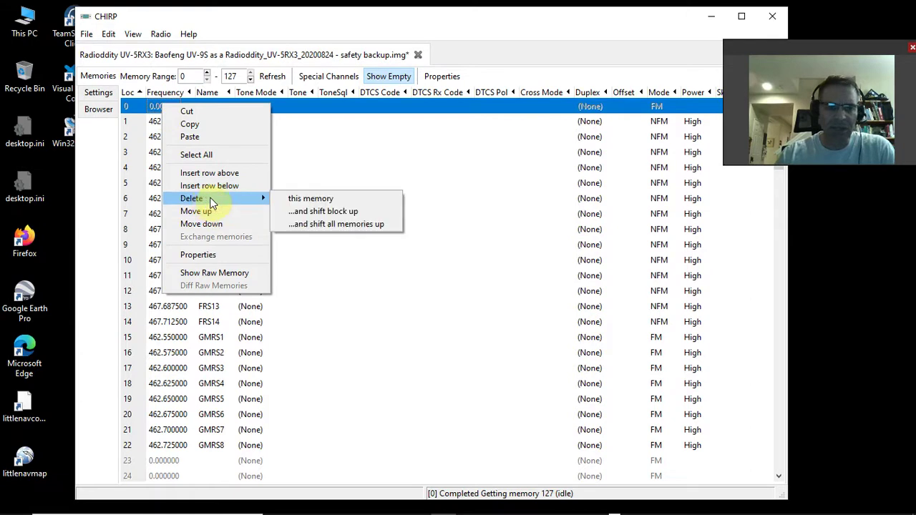
pyautogui.click(334, 213)
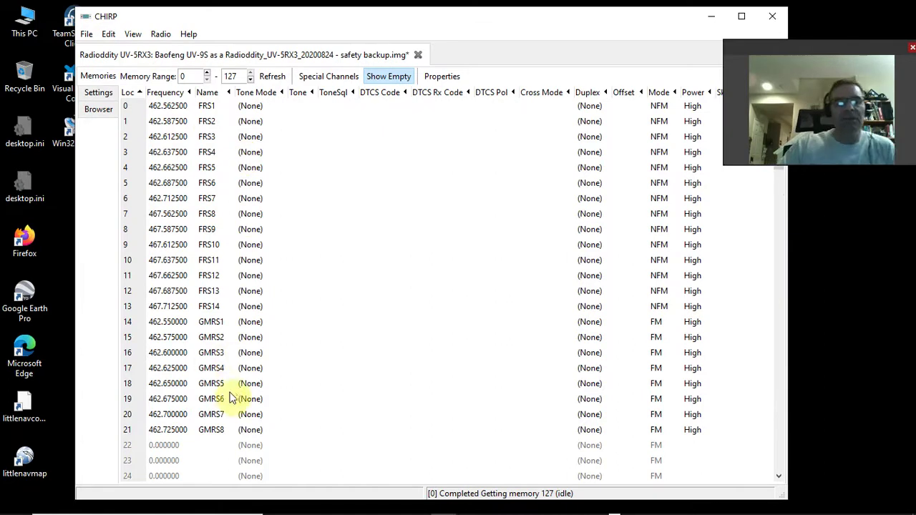
pyautogui.click(160, 445)
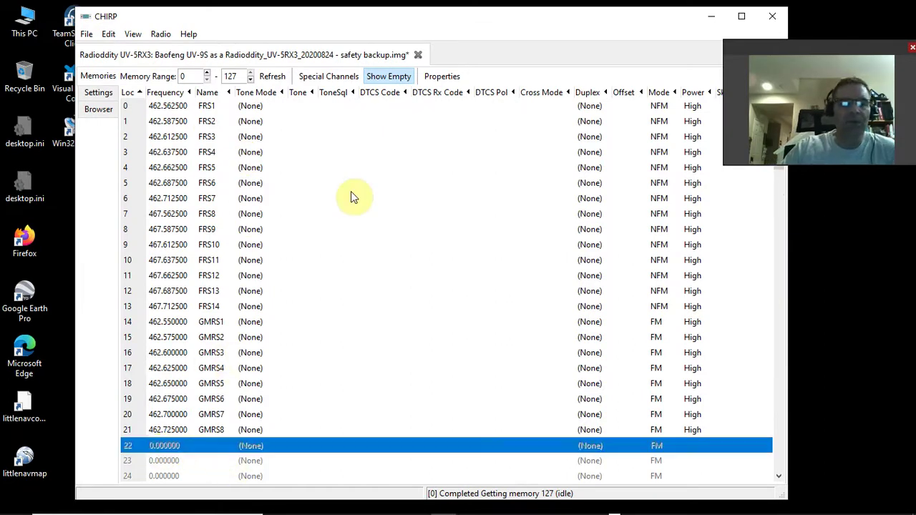
# Step: Import the US MURS stock channels into memories 22–26 (MURS 1–3, BLUE DOT, GREEN DOT)
pyautogui.click(161, 35)
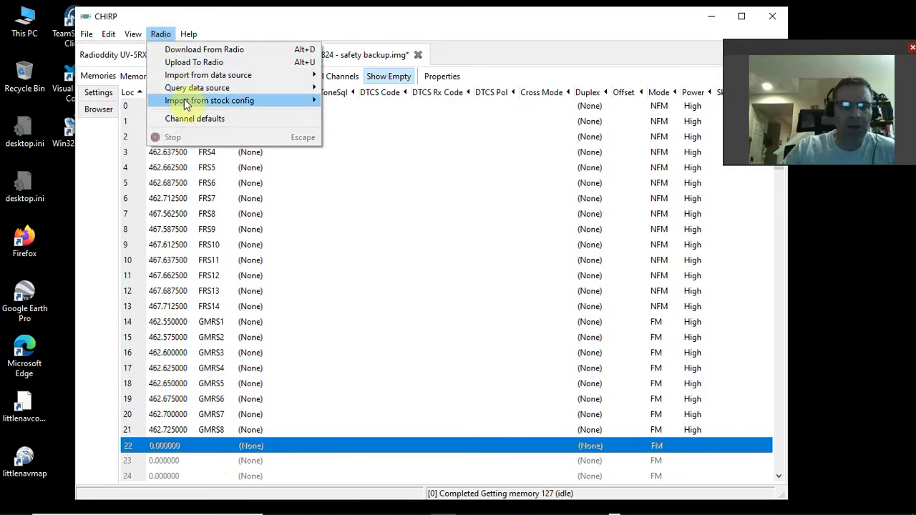
pyautogui.moveTo(201, 101)
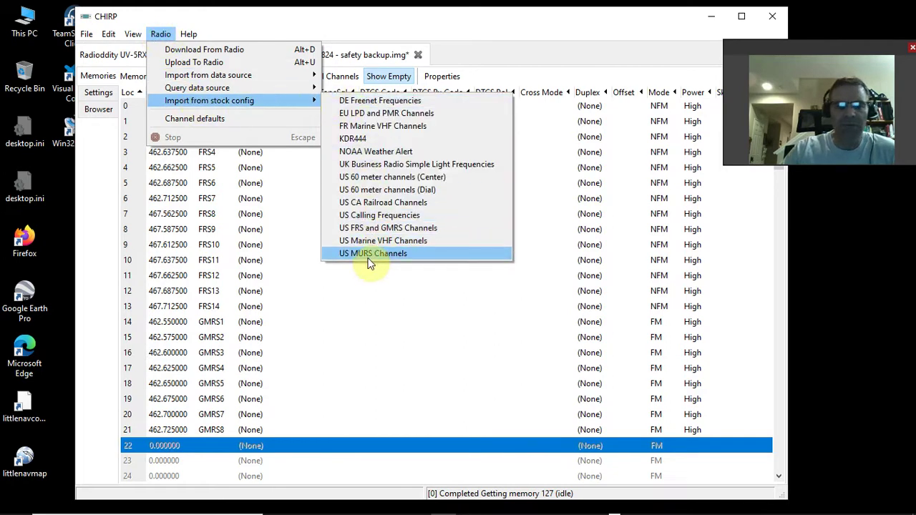
pyautogui.click(370, 255)
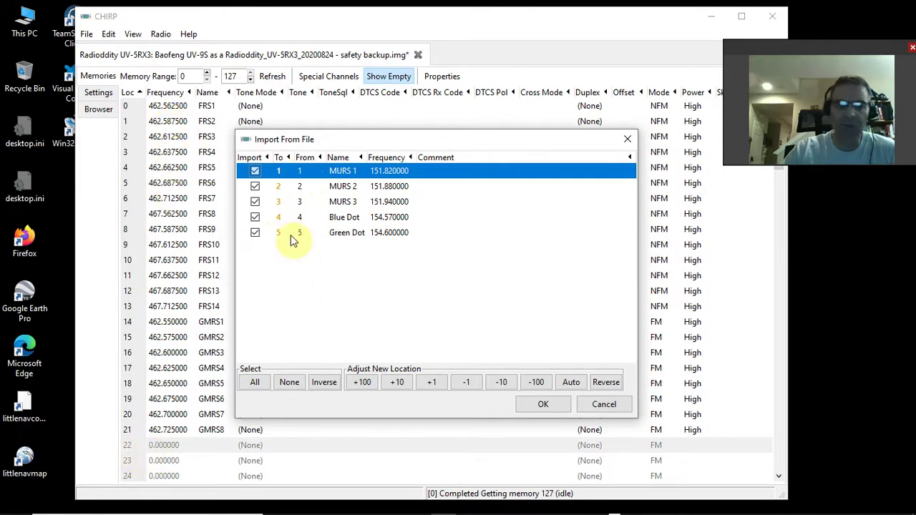
pyautogui.click(397, 385)
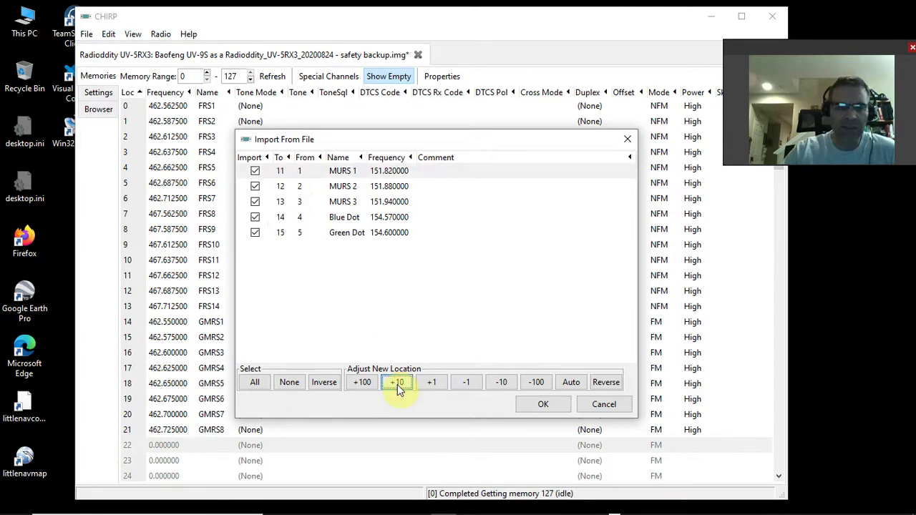
pyautogui.click(431, 382)
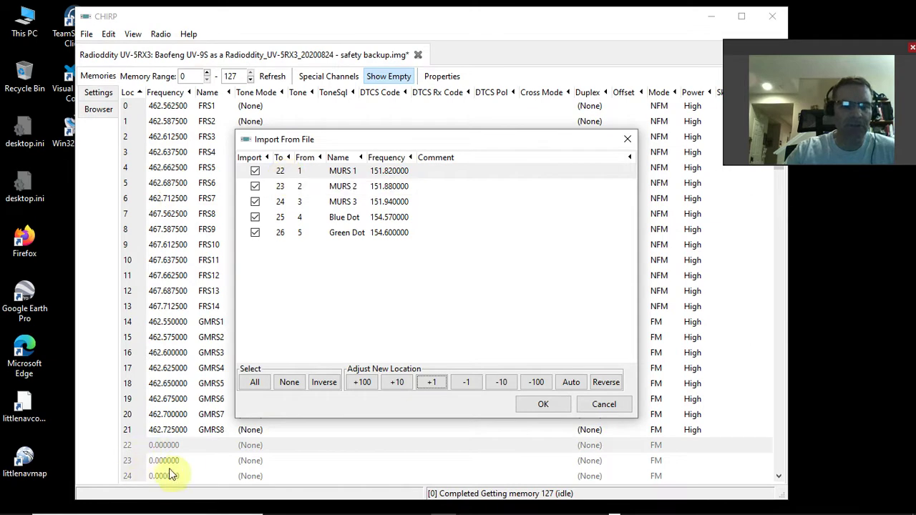
pyautogui.click(543, 406)
pyautogui.scroll(-2, 166, 351)
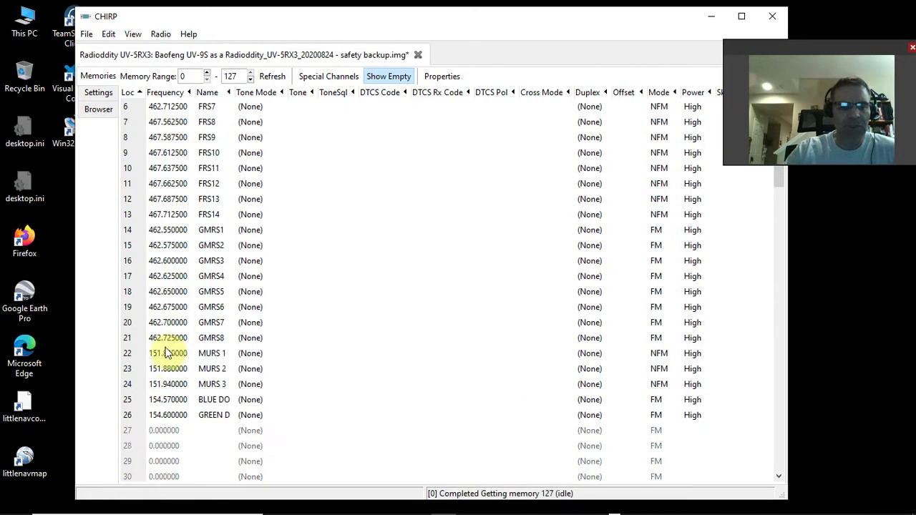
pyautogui.click(172, 353)
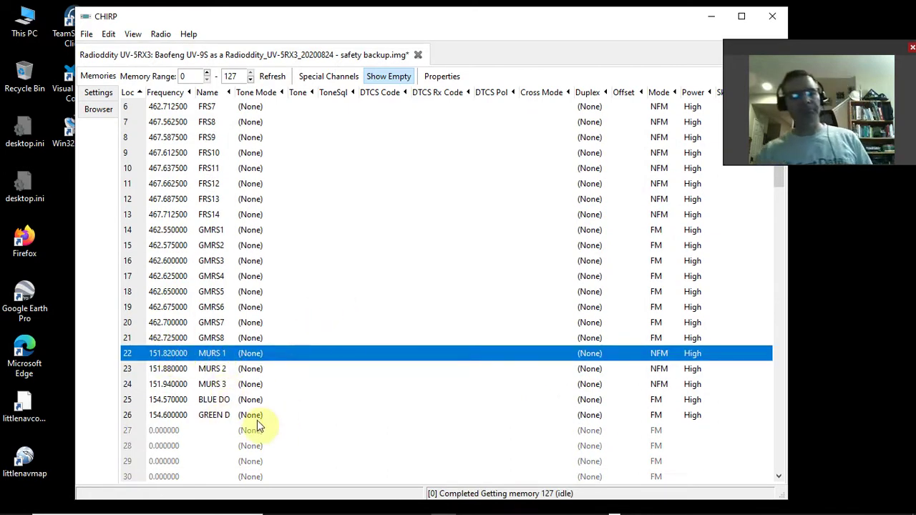
pyautogui.click(142, 432)
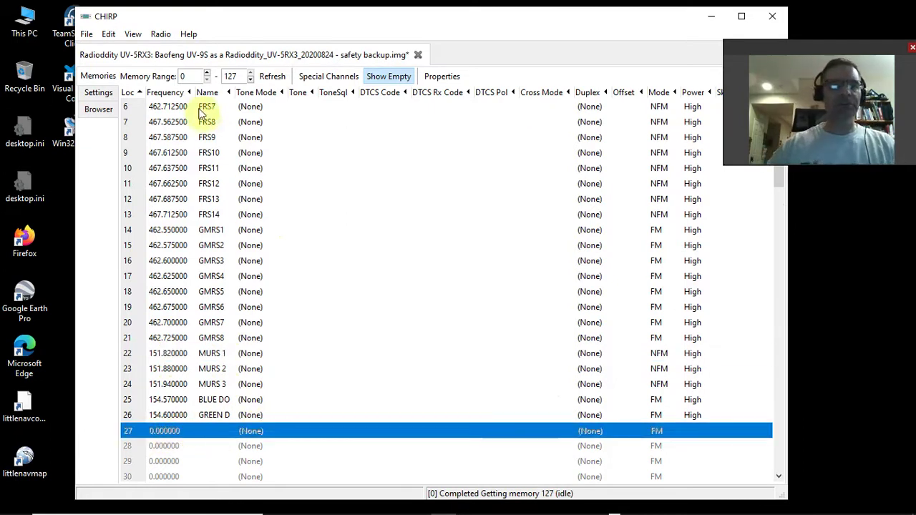
# Step: Import NOAA Weather Alert channels WX1PA7–WX10, shifting their destinations to memories 27–36
pyautogui.click(160, 34)
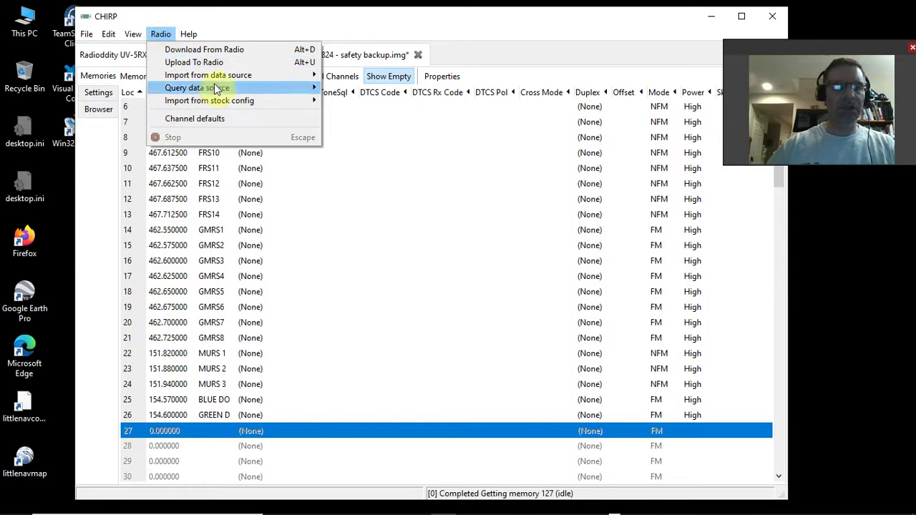
pyautogui.moveTo(222, 100)
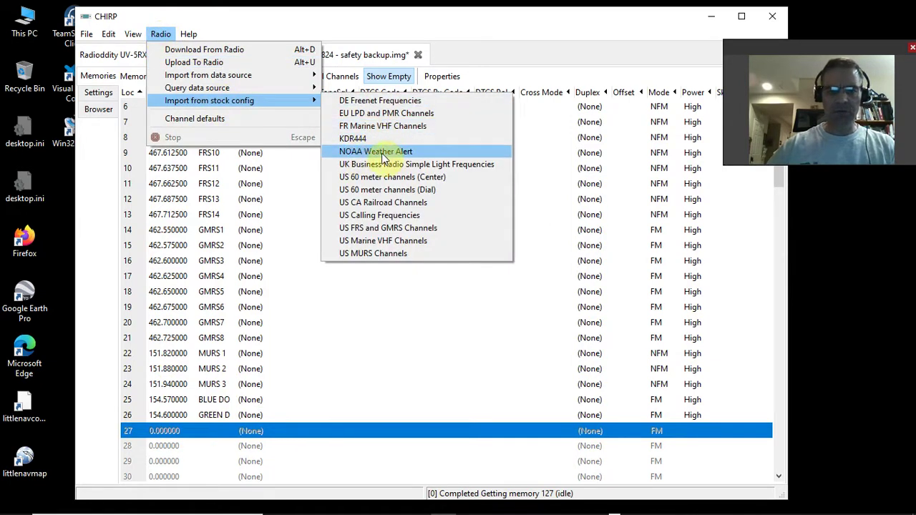
pyautogui.click(384, 156)
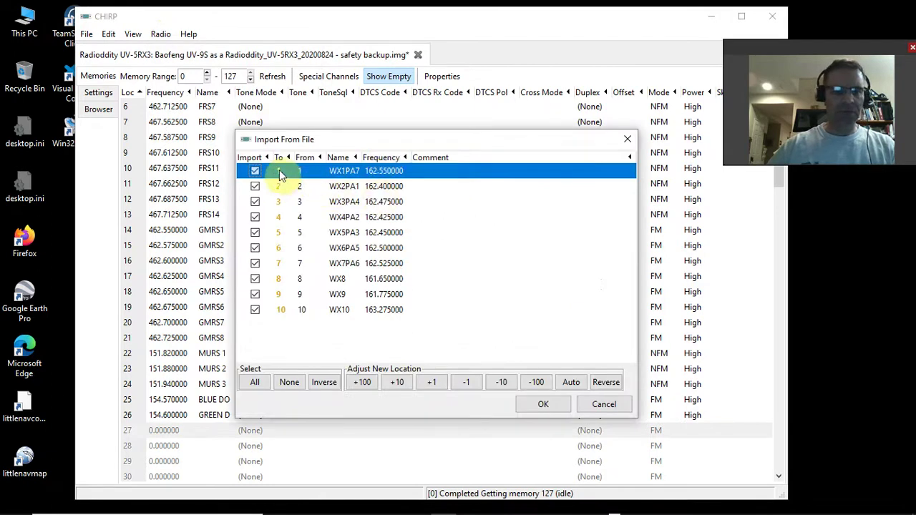
pyautogui.click(398, 383)
pyautogui.click(397, 383)
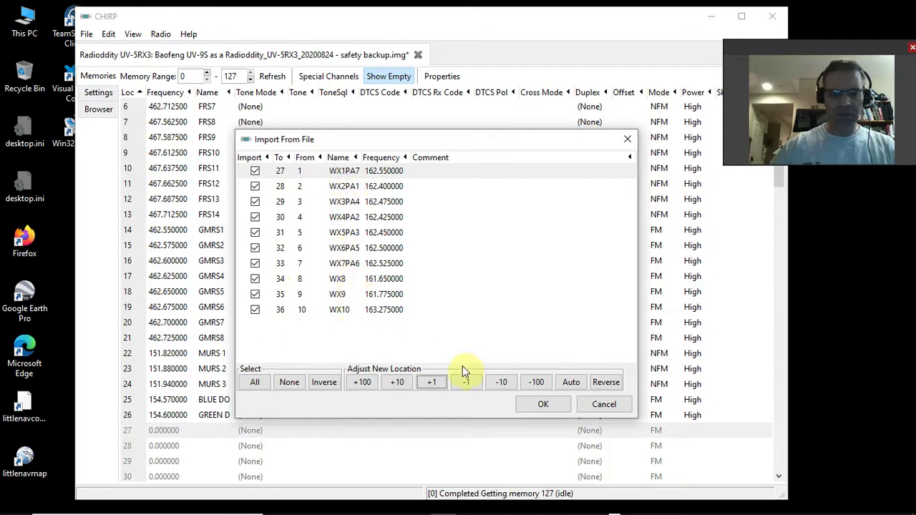
pyautogui.click(543, 405)
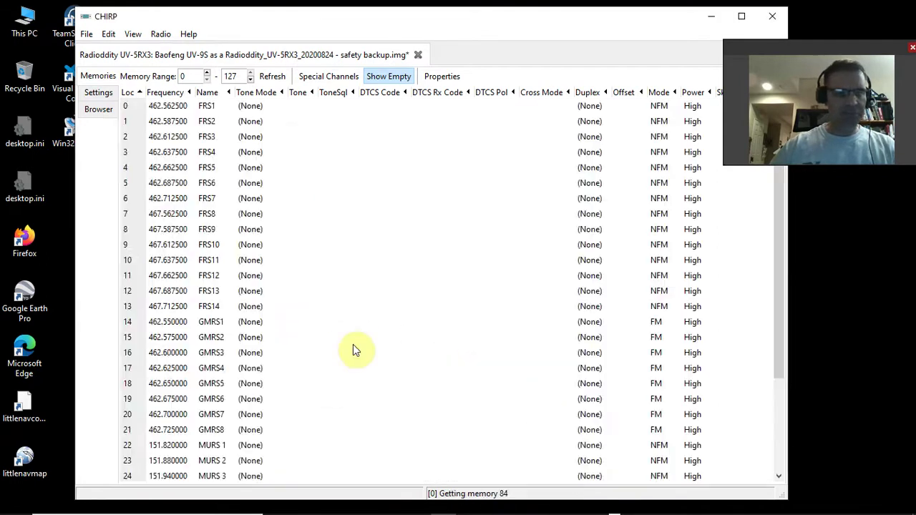
pyautogui.scroll(-4, 204, 421)
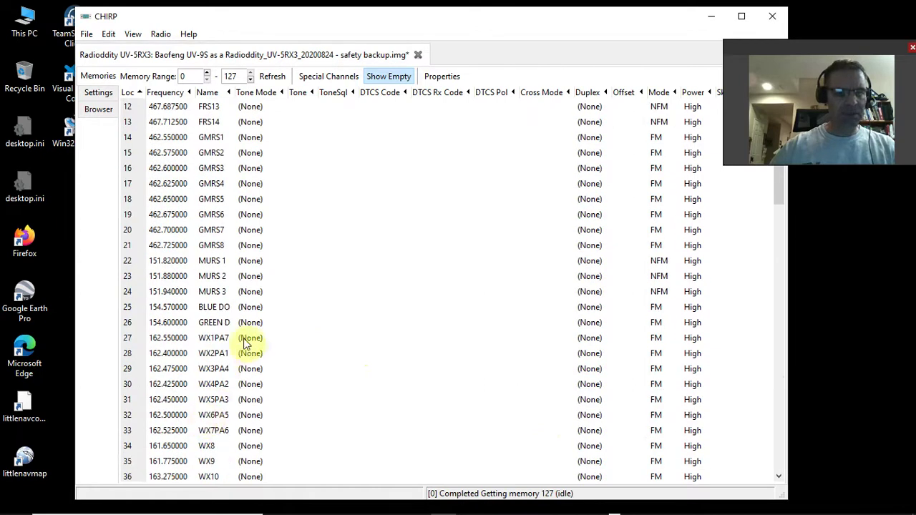
pyautogui.scroll(-1, 170, 344)
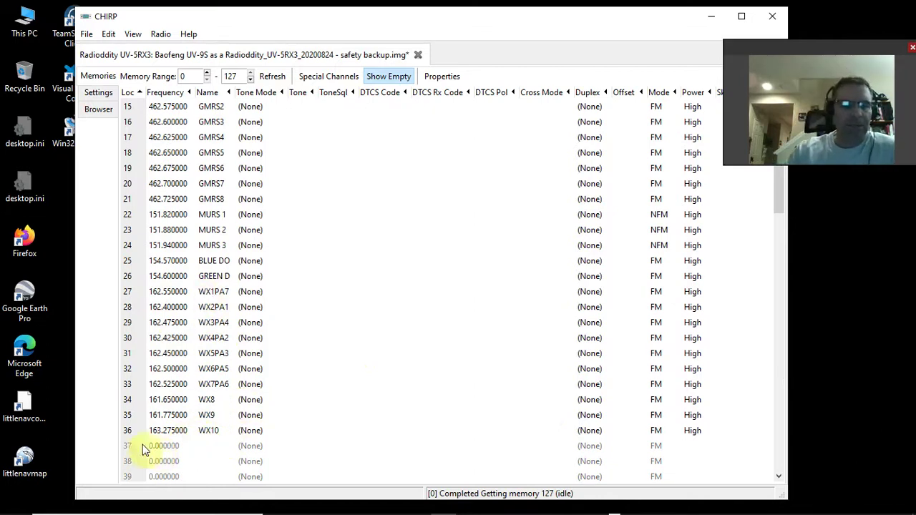
# Step: Load the US Marine VHF Channels list and shift its destinations to start at memory 37
pyautogui.click(161, 36)
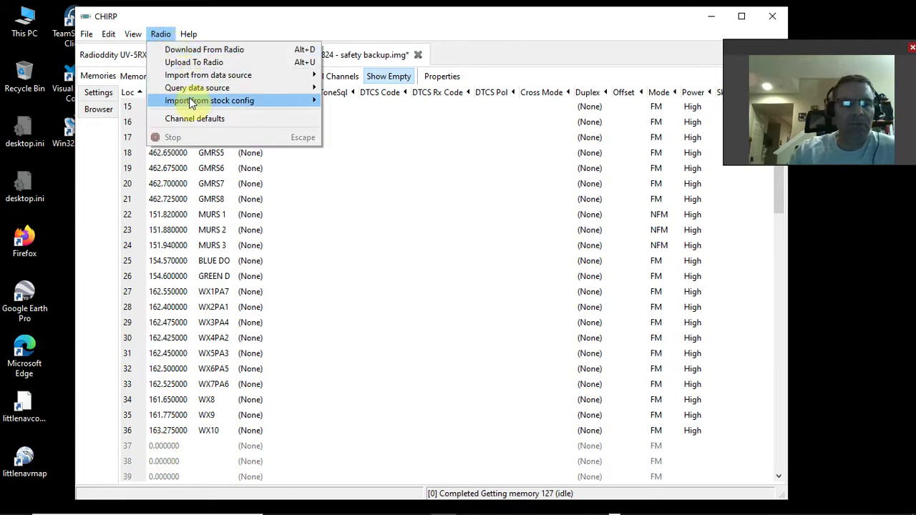
pyautogui.moveTo(266, 100)
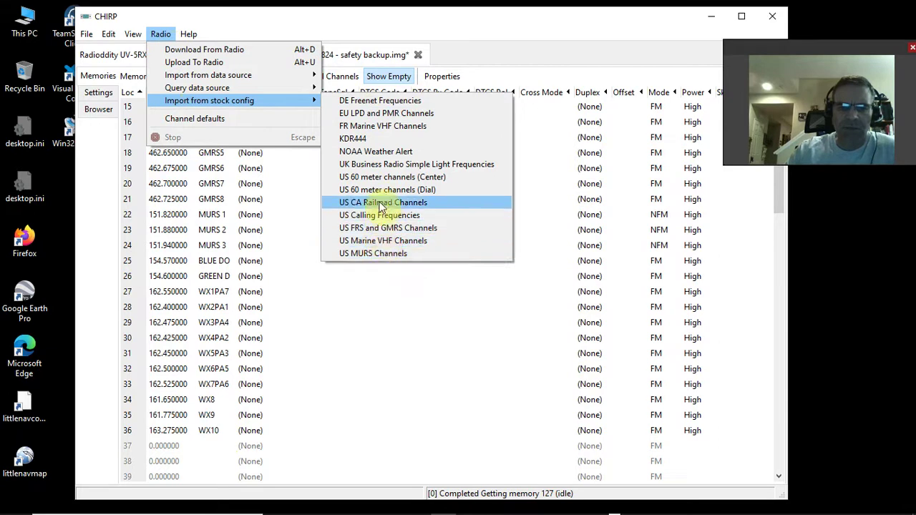
pyautogui.click(386, 242)
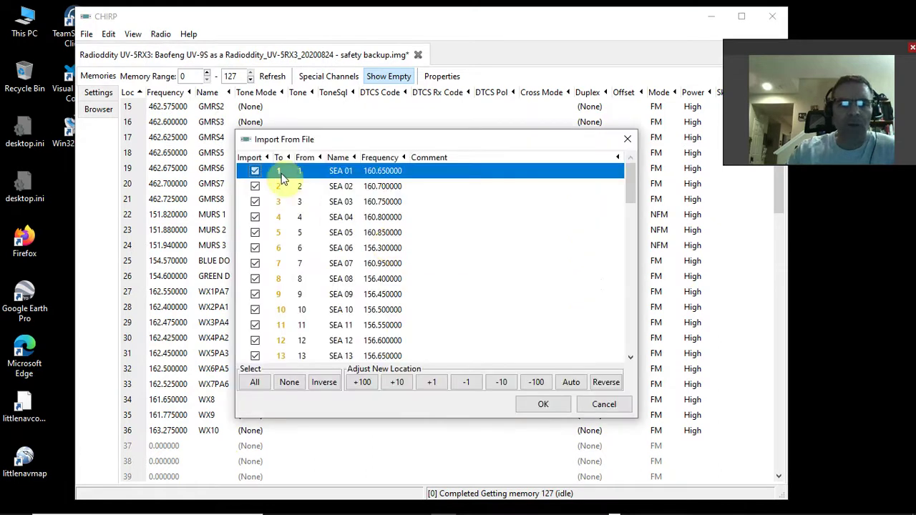
pyautogui.click(278, 170)
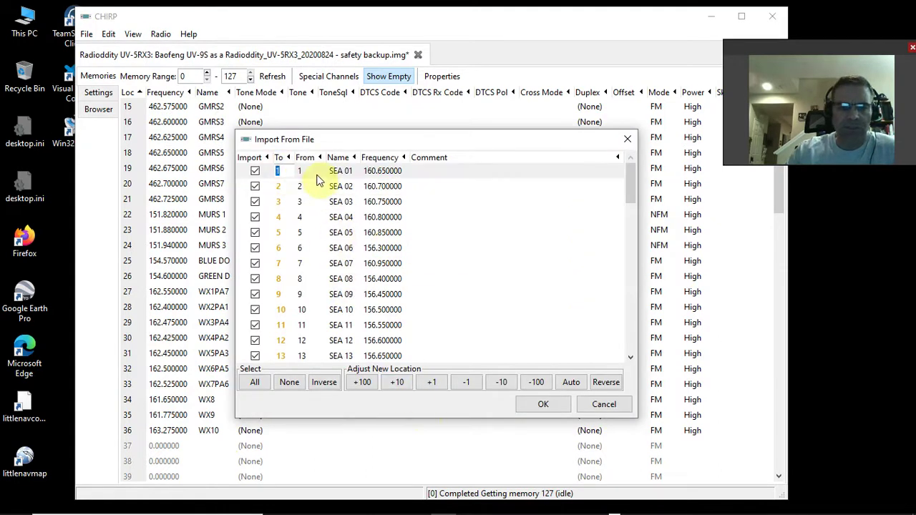
pyautogui.click(312, 170)
pyautogui.click(396, 383)
pyautogui.click(398, 384)
pyautogui.click(398, 386)
pyautogui.click(436, 386)
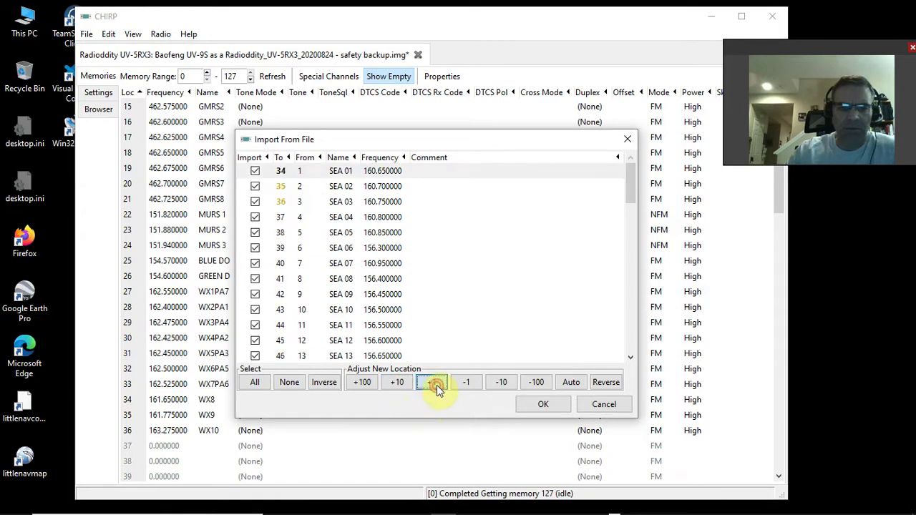
pyautogui.click(435, 385)
pyautogui.click(435, 385)
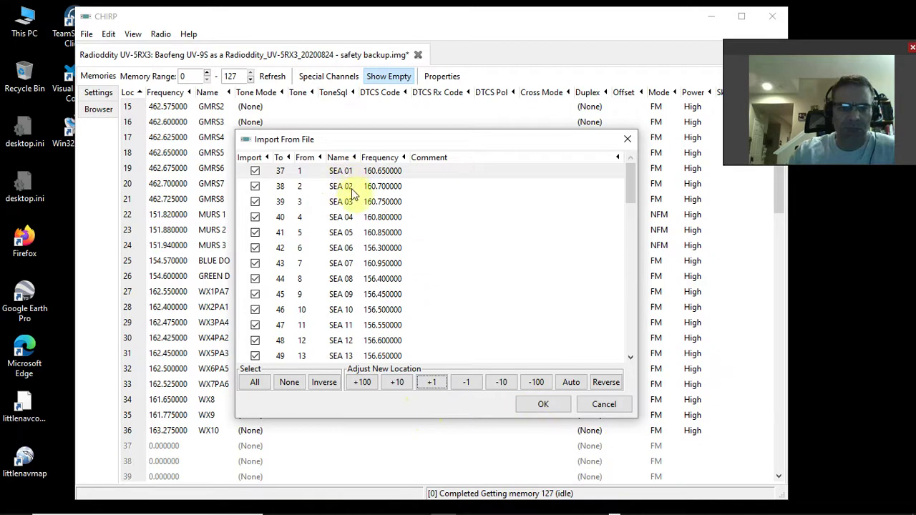
# Step: Import marine channels SEA 01 through SEA L2 into memories 37–96
pyautogui.scroll(-3, 358, 343)
pyautogui.scroll(-13, 361, 344)
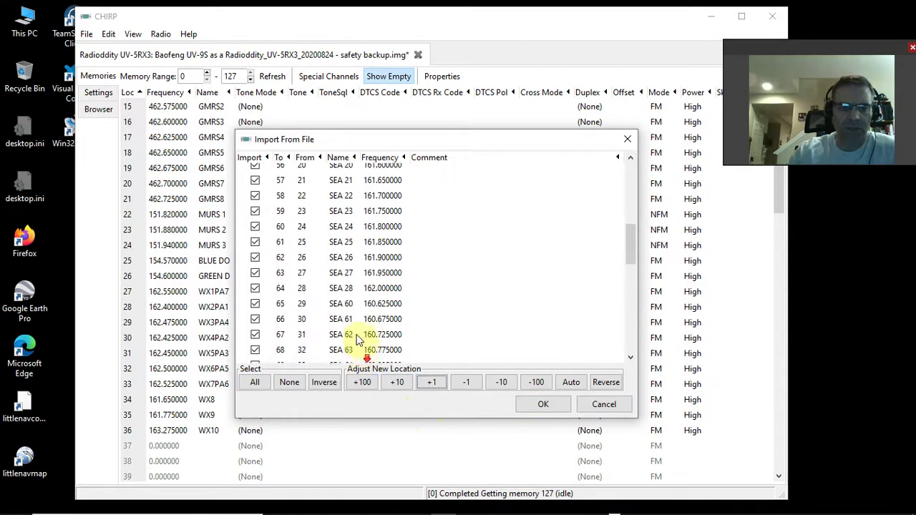
pyautogui.click(442, 388)
pyautogui.click(542, 406)
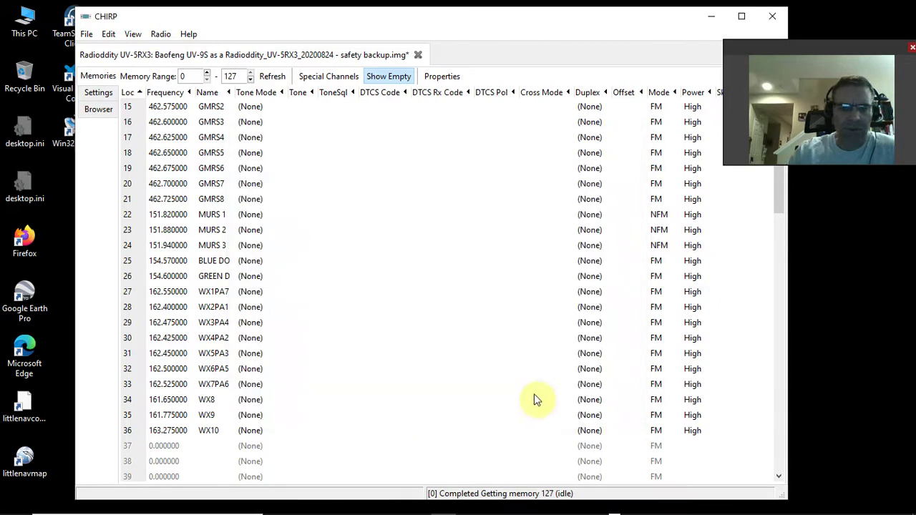
pyautogui.scroll(-10, 222, 358)
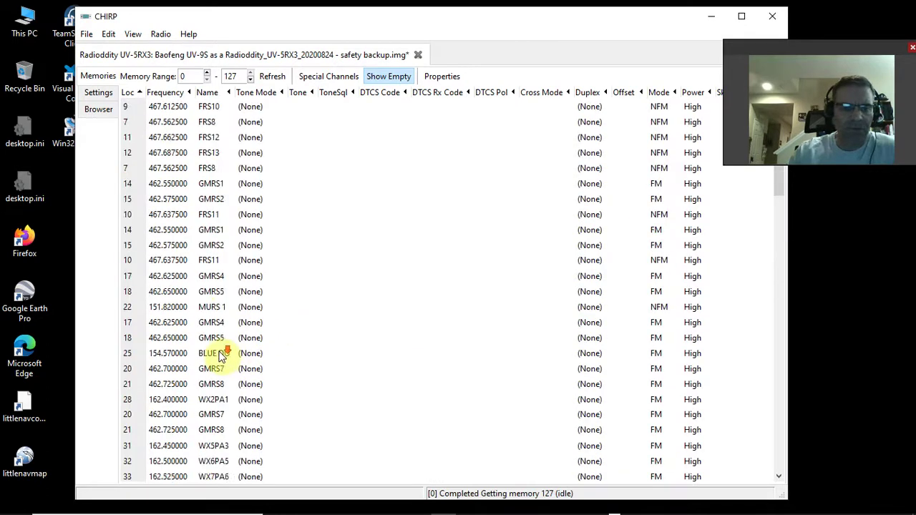
pyautogui.scroll(-10, 222, 357)
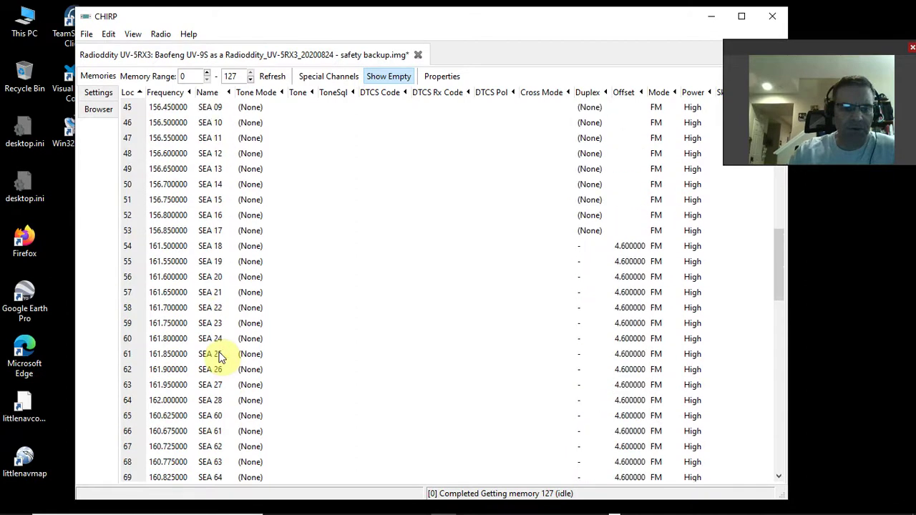
pyautogui.scroll(-4, 222, 358)
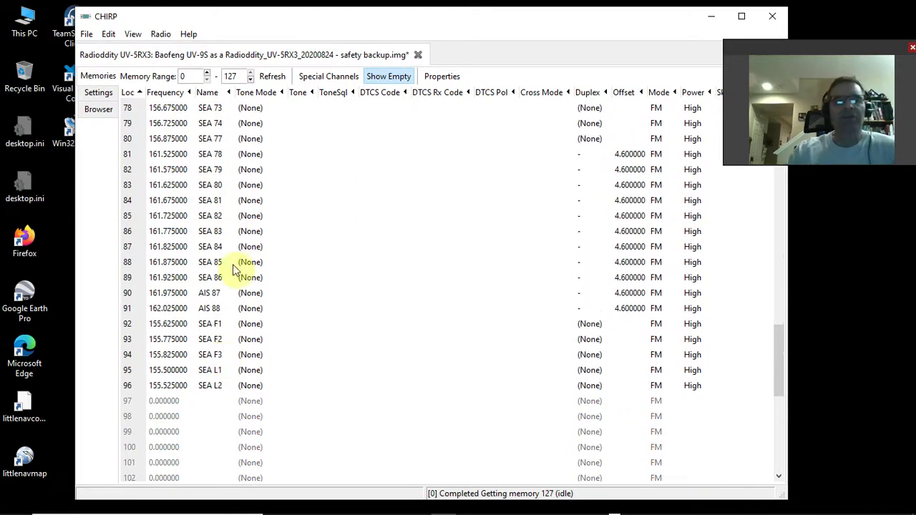
# Step: Show RepeaterBook's political and proximity query options under Radio's import-from-data-source menu
pyautogui.click(159, 36)
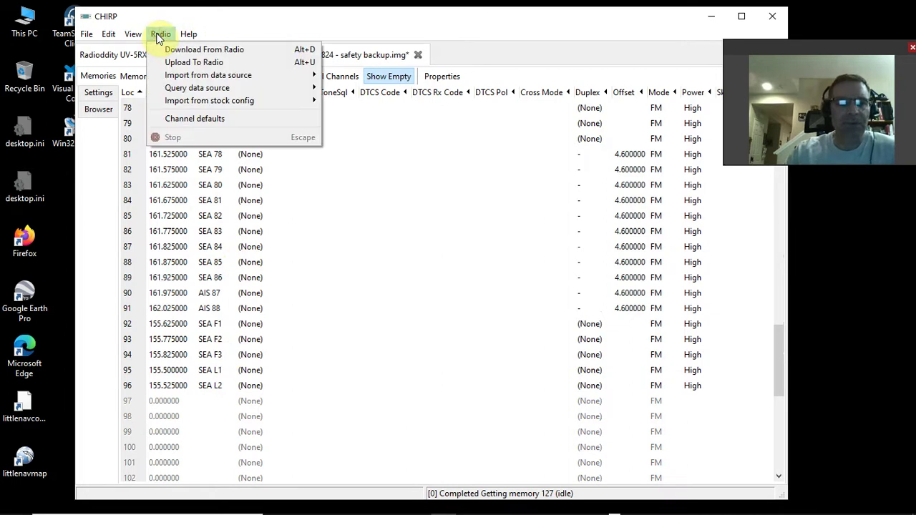
pyautogui.moveTo(189, 106)
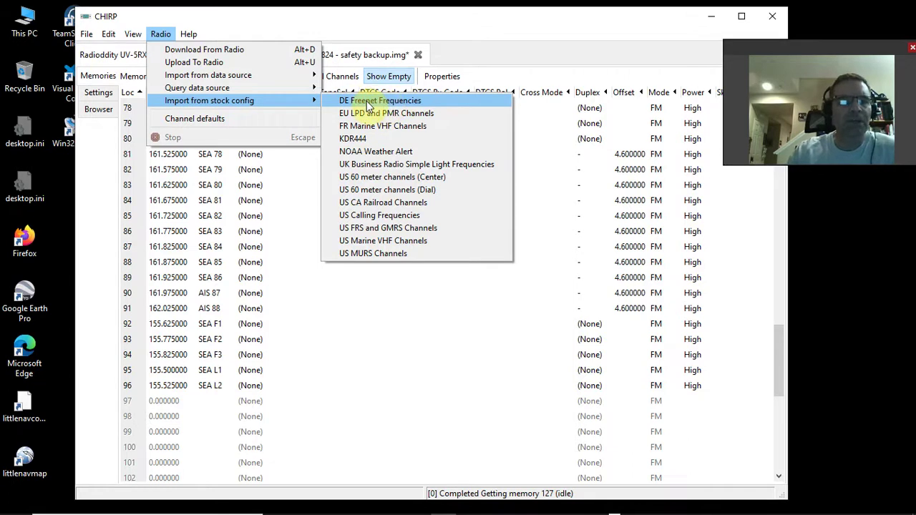
pyautogui.moveTo(207, 79)
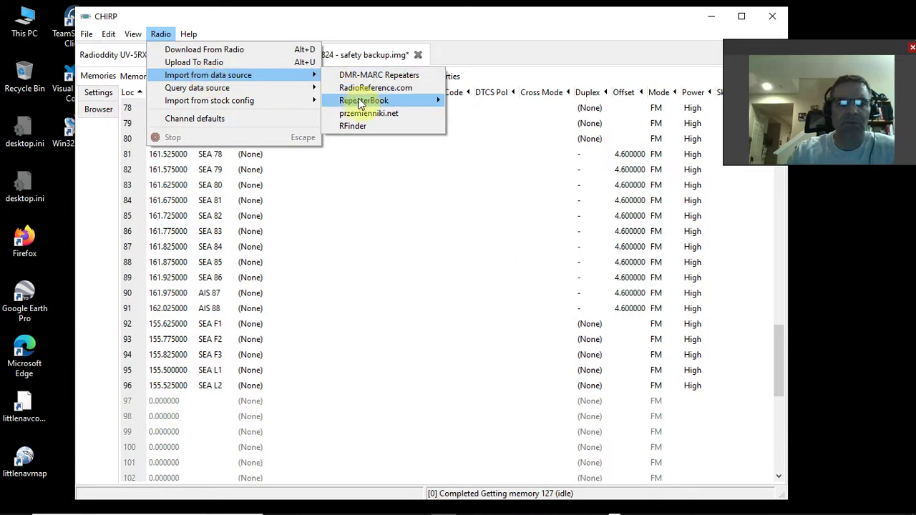
pyautogui.moveTo(383, 102)
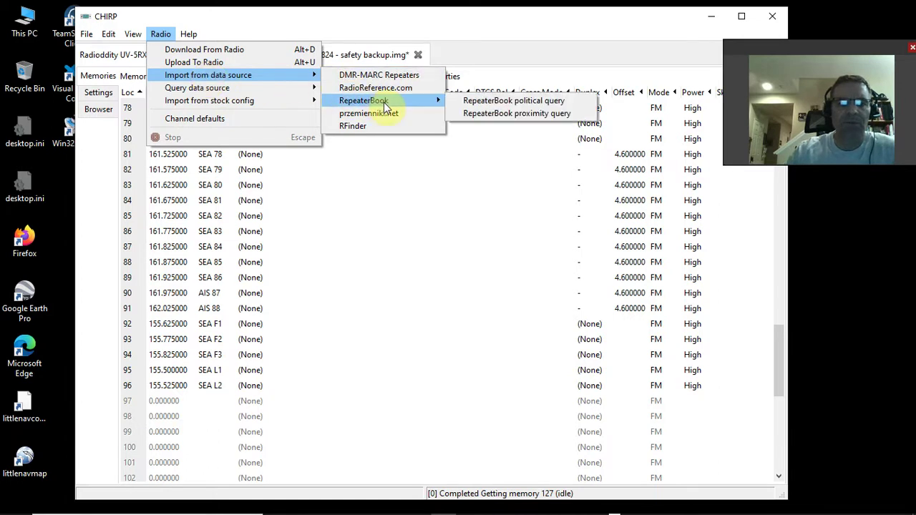
pyautogui.click(519, 116)
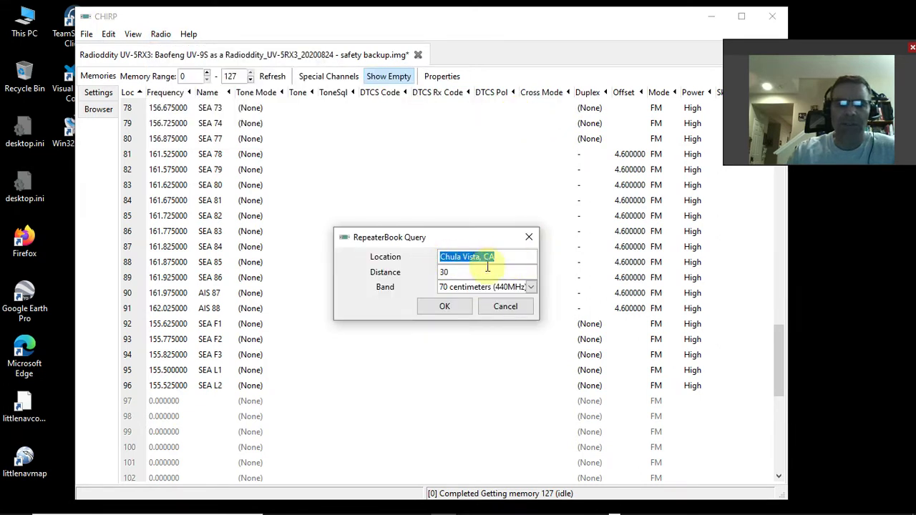
pyautogui.click(466, 272)
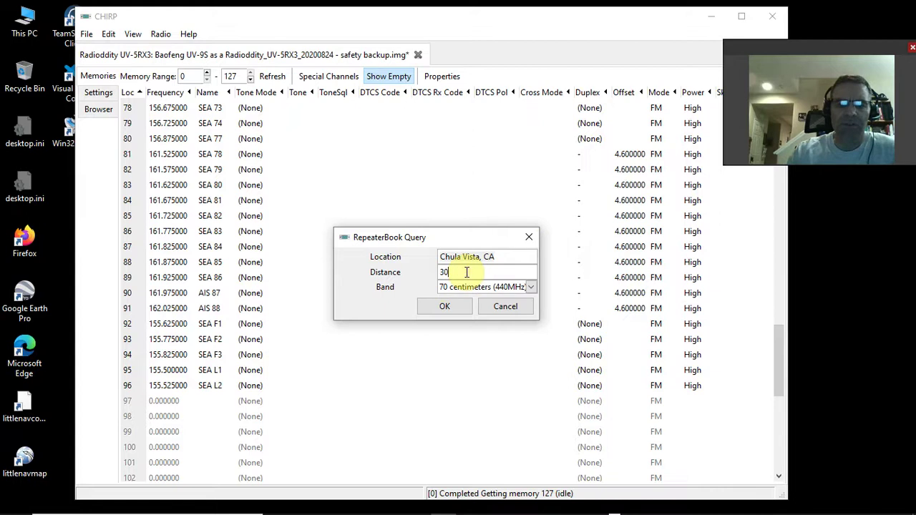
pyautogui.click(530, 287)
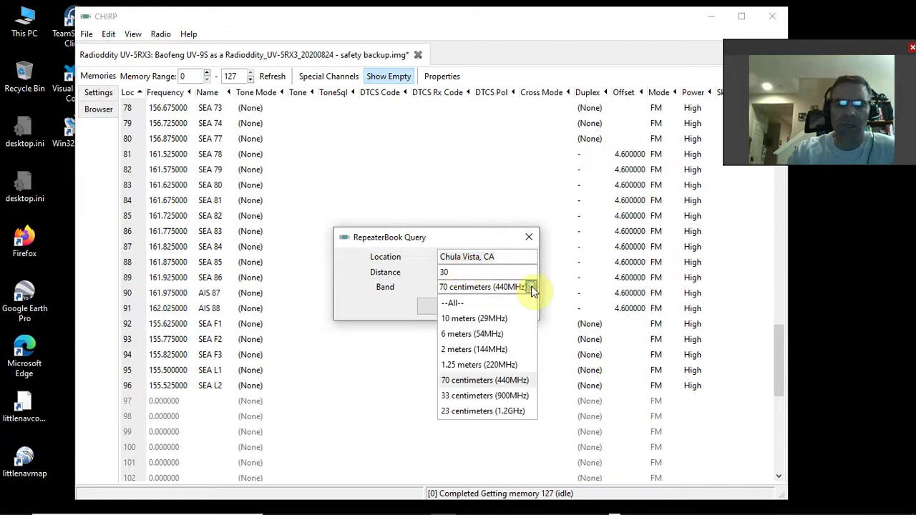
pyautogui.click(472, 367)
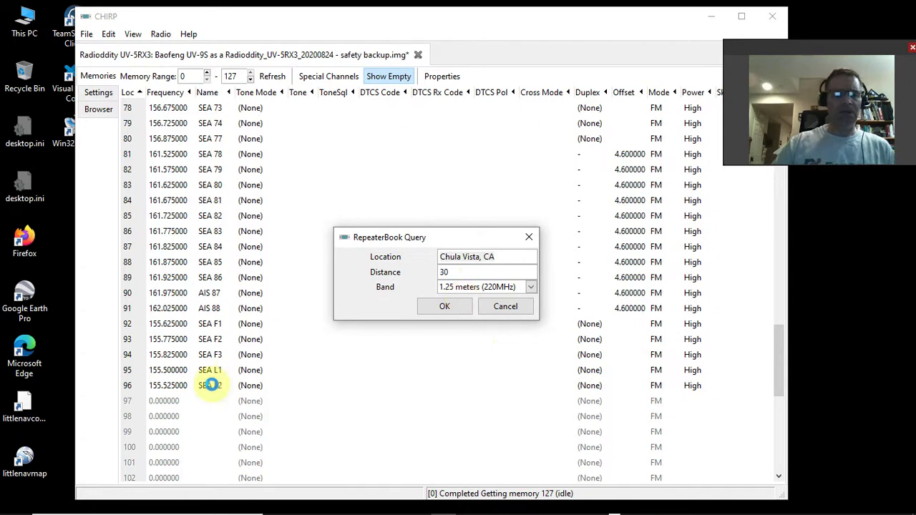
pyautogui.click(506, 307)
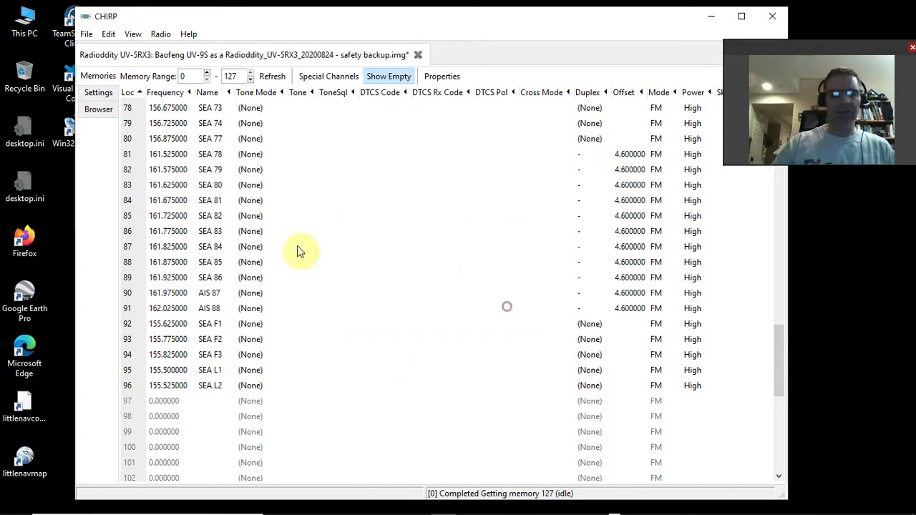
pyautogui.scroll(10, 213, 246)
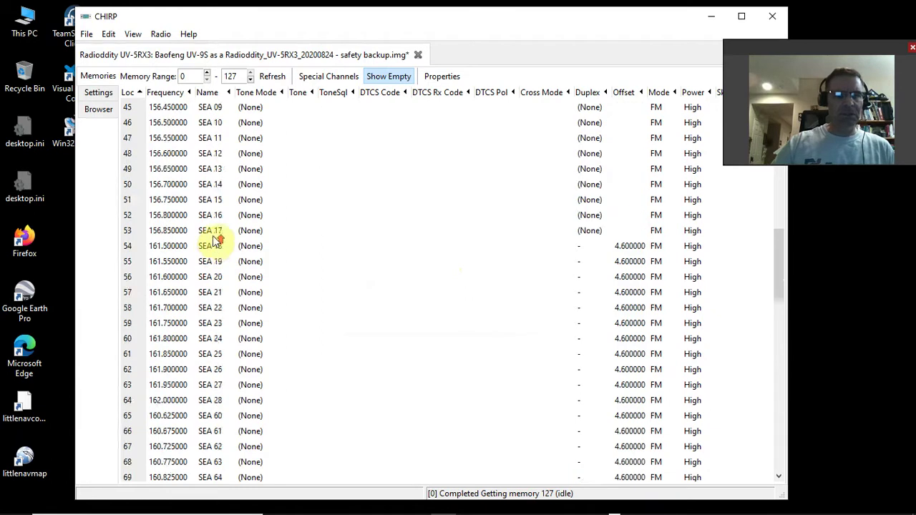
pyautogui.scroll(-3, 236, 247)
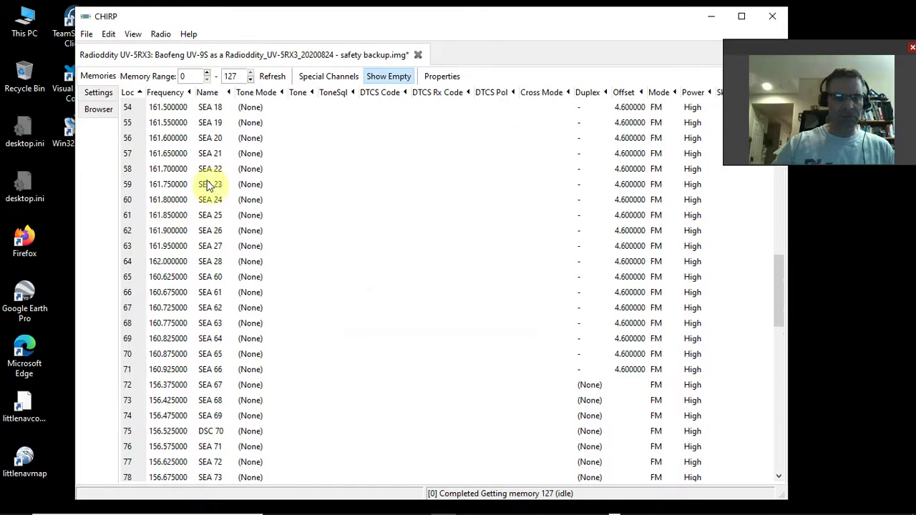
pyautogui.click(166, 138)
pyautogui.click(162, 156)
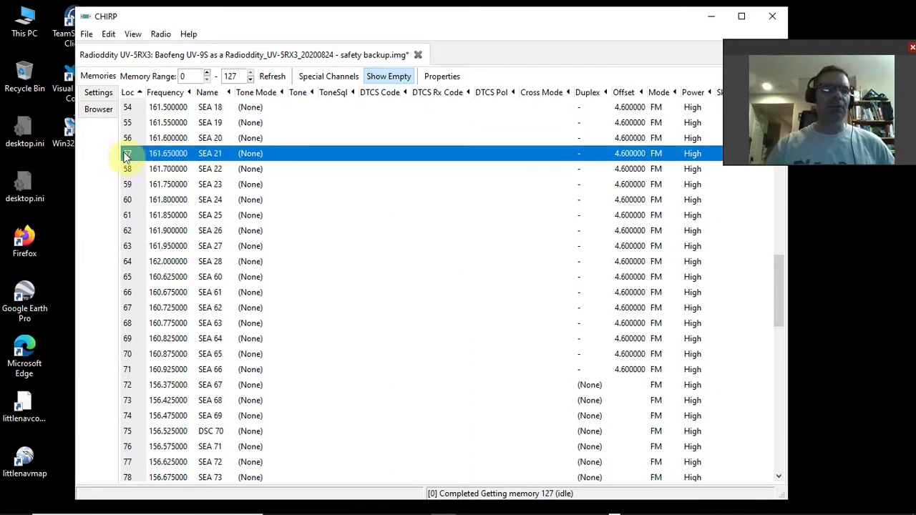
# Step: Run a RepeaterBook proximity query for 1.25 meters (220MHz) near Chula Vista, CA, dismissing the error
pyautogui.click(159, 36)
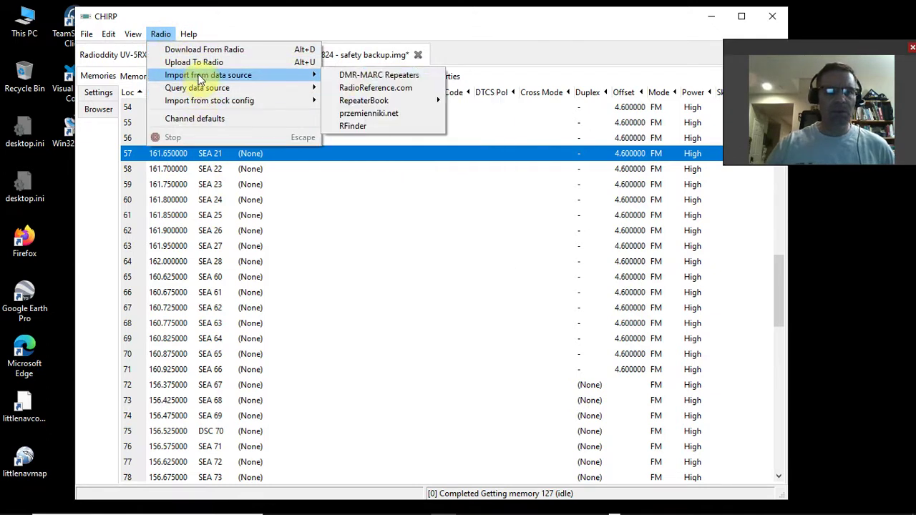
pyautogui.moveTo(372, 102)
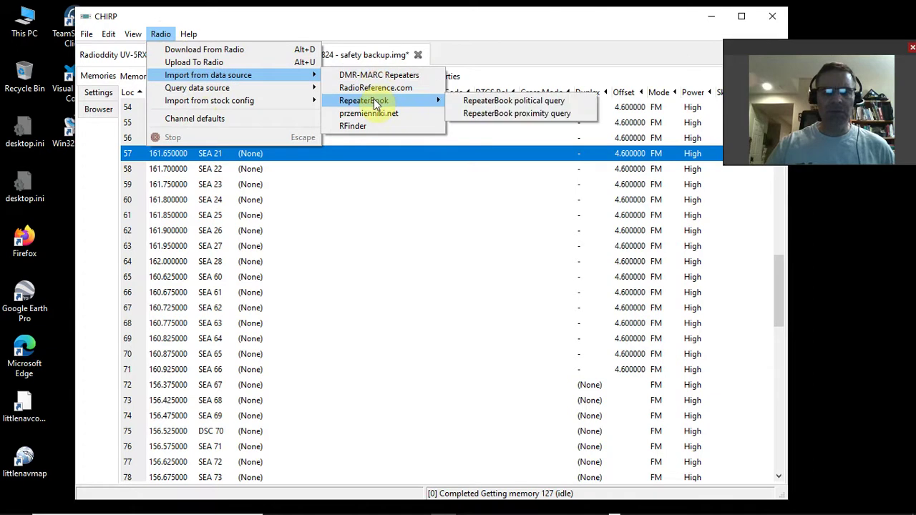
pyautogui.click(530, 116)
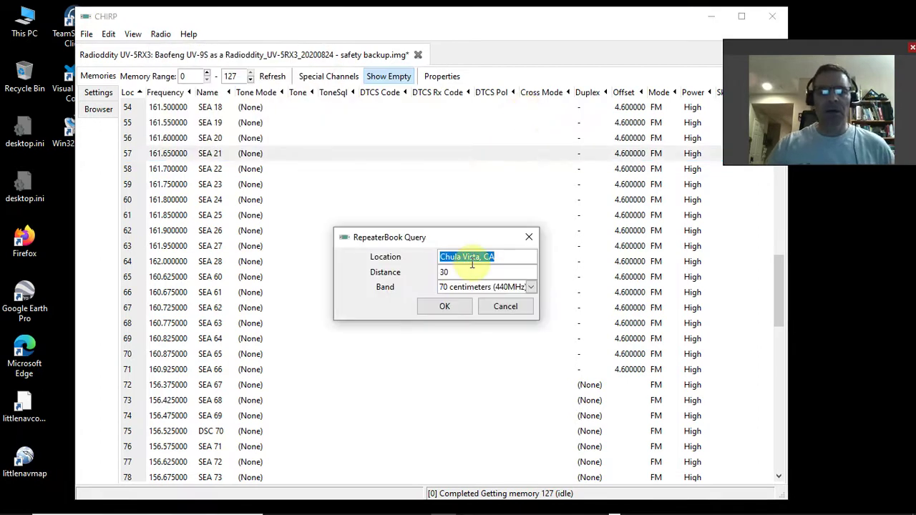
pyautogui.click(526, 286)
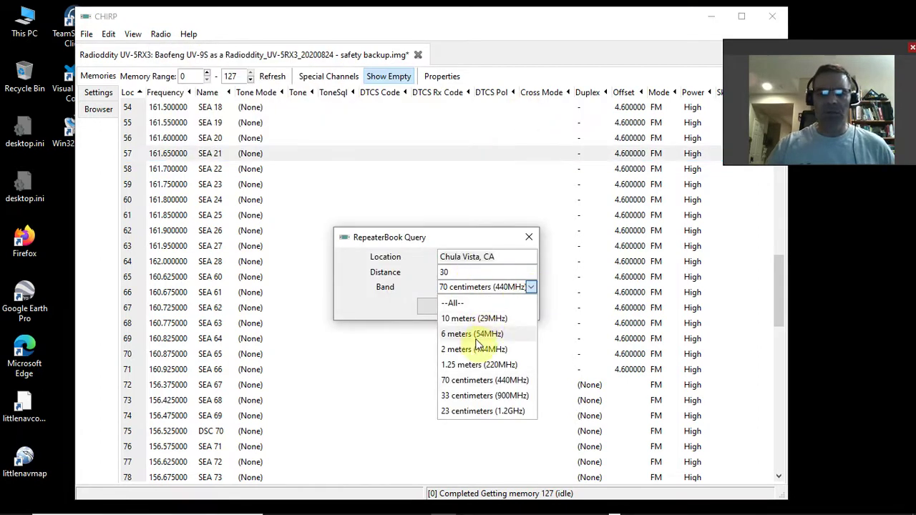
pyautogui.click(467, 365)
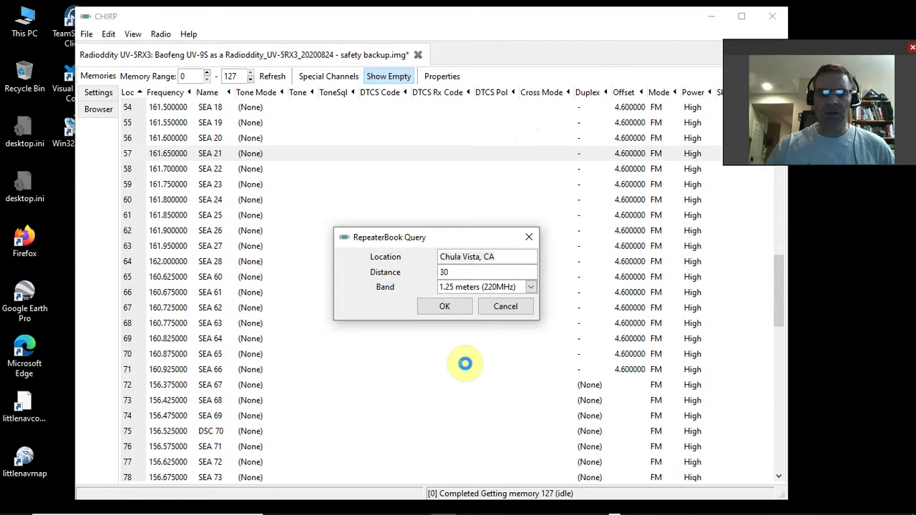
pyautogui.click(448, 314)
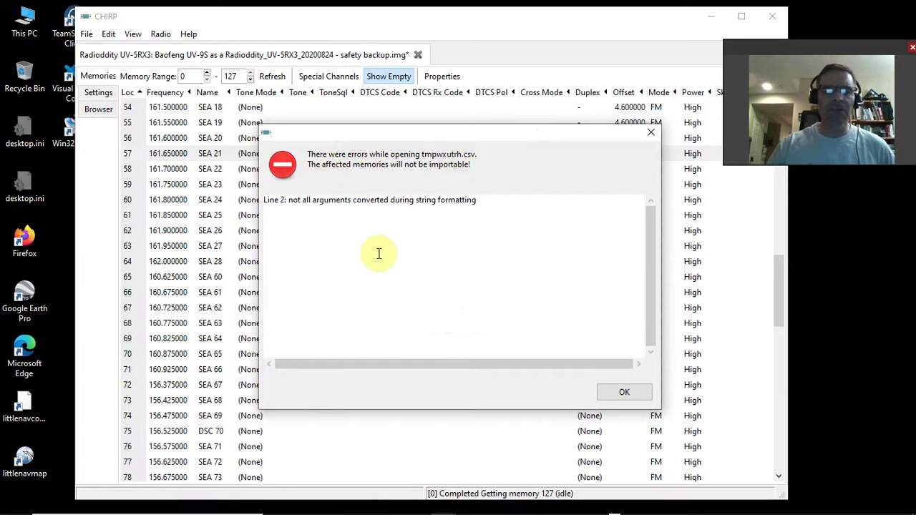
pyautogui.click(624, 394)
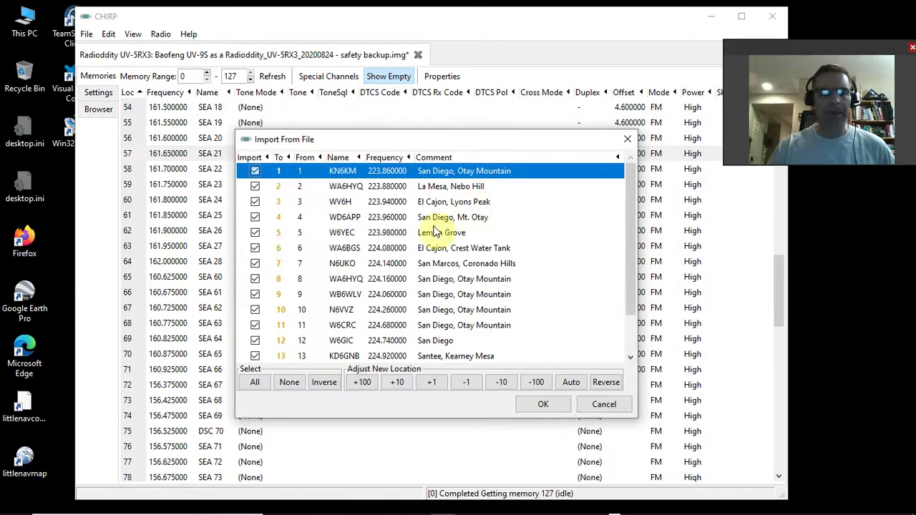
# Step: Shift the import destinations so the 220MHz repeaters start at memory 57
pyautogui.scroll(-1, 417, 279)
pyautogui.scroll(1, 417, 289)
pyautogui.scroll(-1, 418, 295)
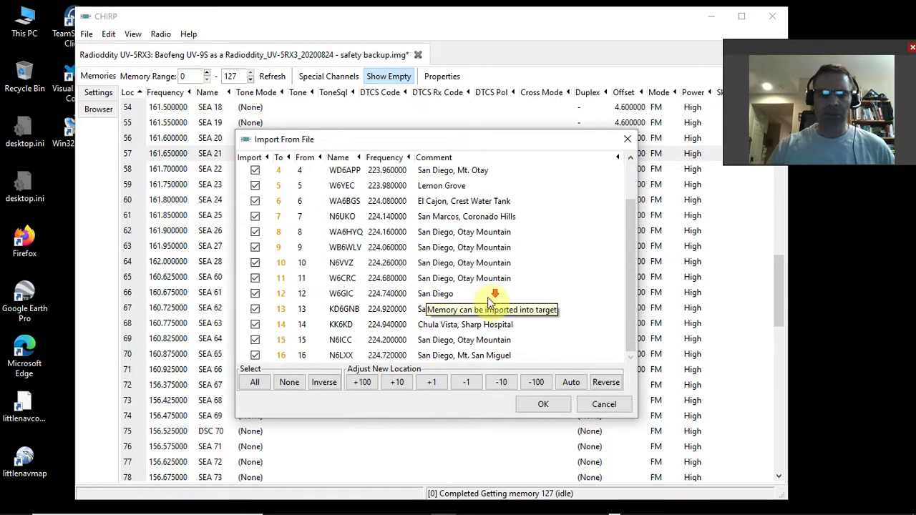
pyautogui.scroll(1, 494, 305)
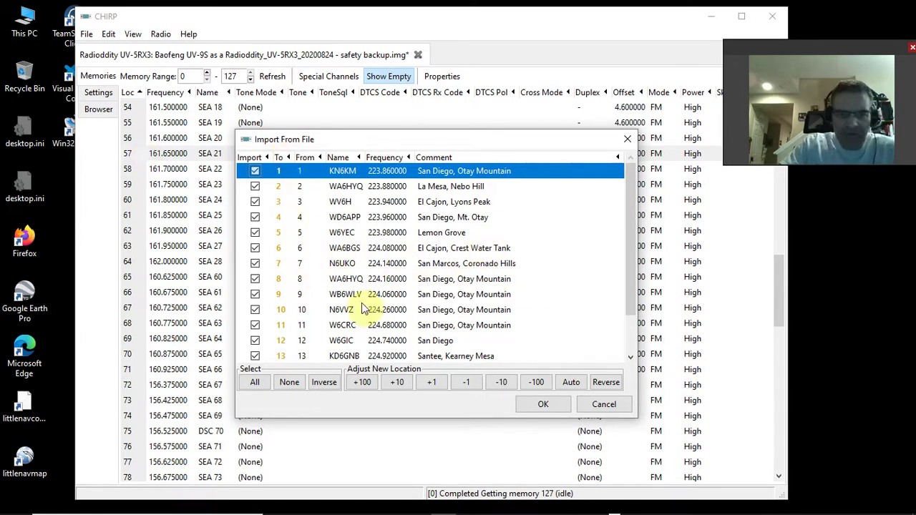
pyautogui.click(392, 383)
pyautogui.click(392, 383)
pyautogui.click(392, 383)
pyautogui.click(392, 383)
pyautogui.click(392, 384)
pyautogui.click(437, 385)
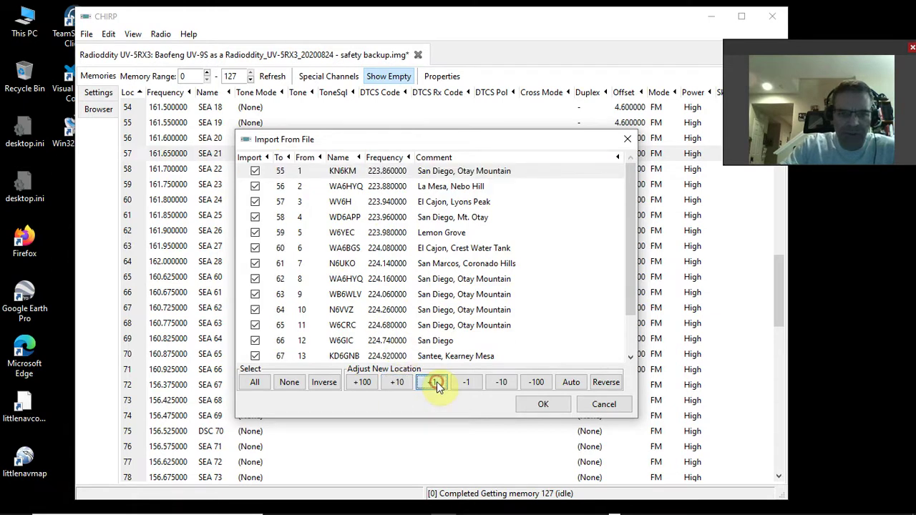
pyautogui.click(437, 384)
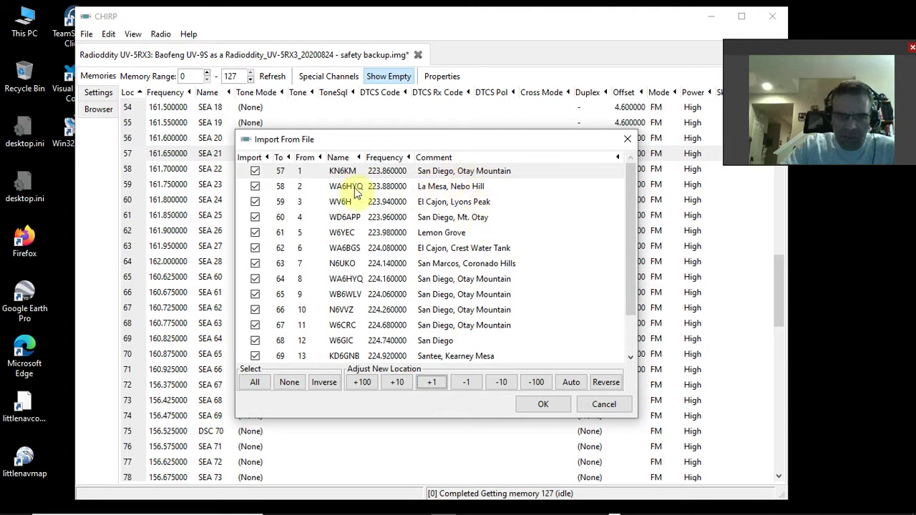
# Step: Import the 16 repeaters into memories 57–72
pyautogui.scroll(-1, 481, 336)
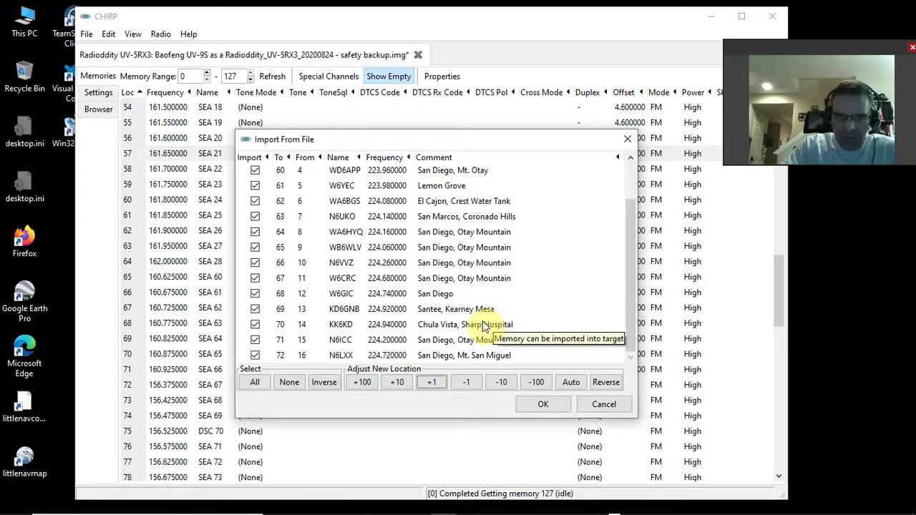
pyautogui.click(541, 404)
pyautogui.scroll(-6, 204, 262)
pyautogui.scroll(-12, 203, 262)
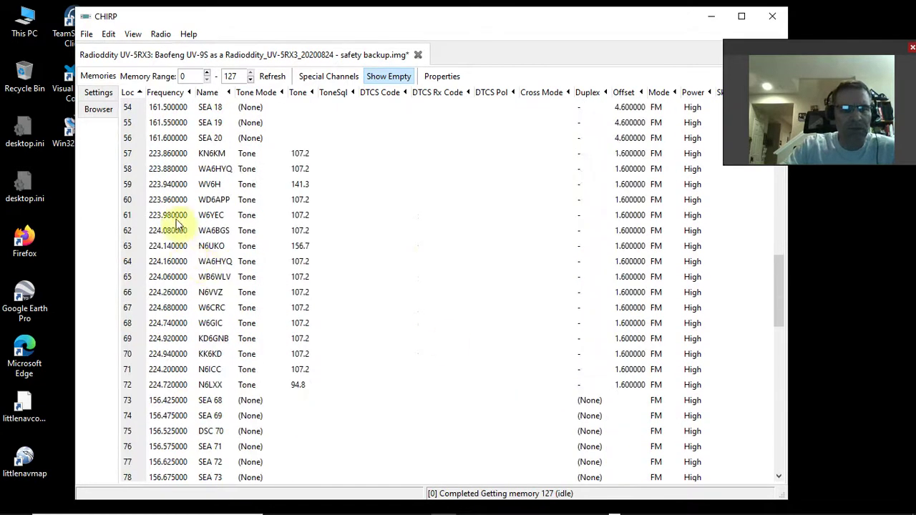
# Step: Check memories 57–73, then query RepeaterBook for 70 centimeters (440MHz) repeaters near Chula Vista
pyautogui.click(212, 155)
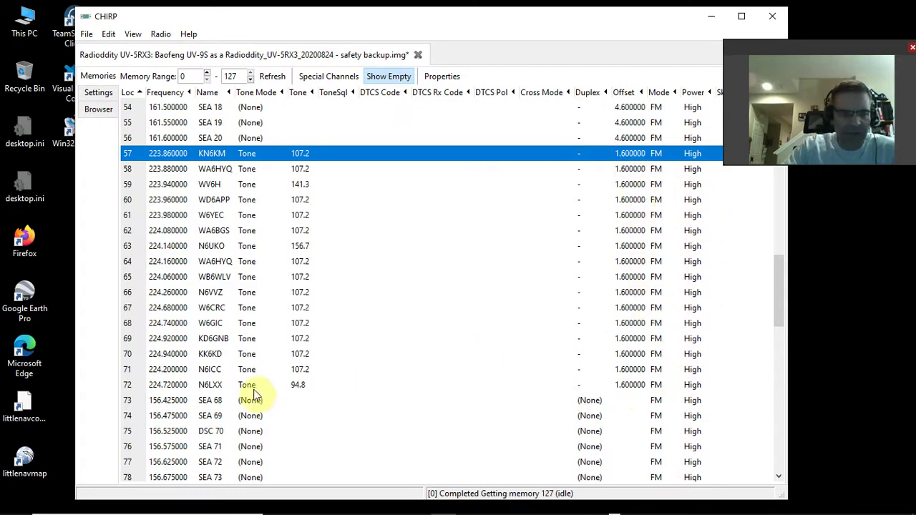
pyautogui.click(176, 403)
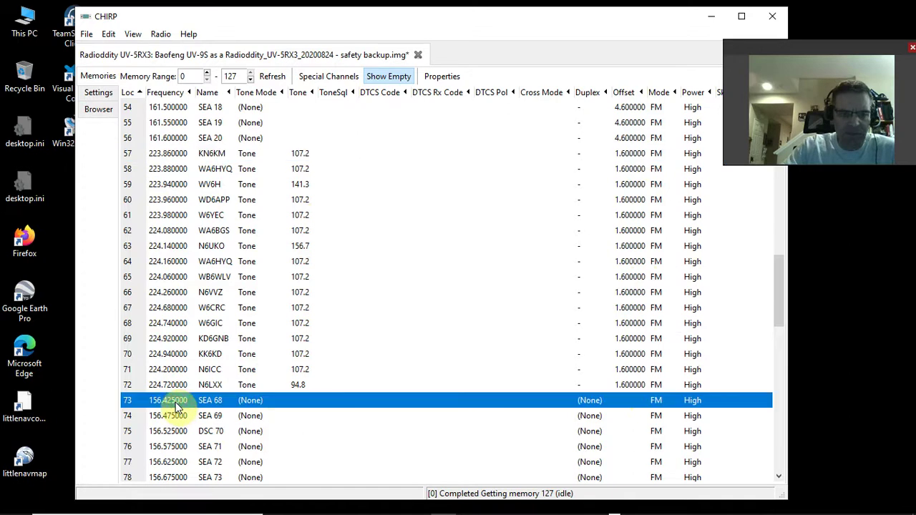
pyautogui.click(159, 36)
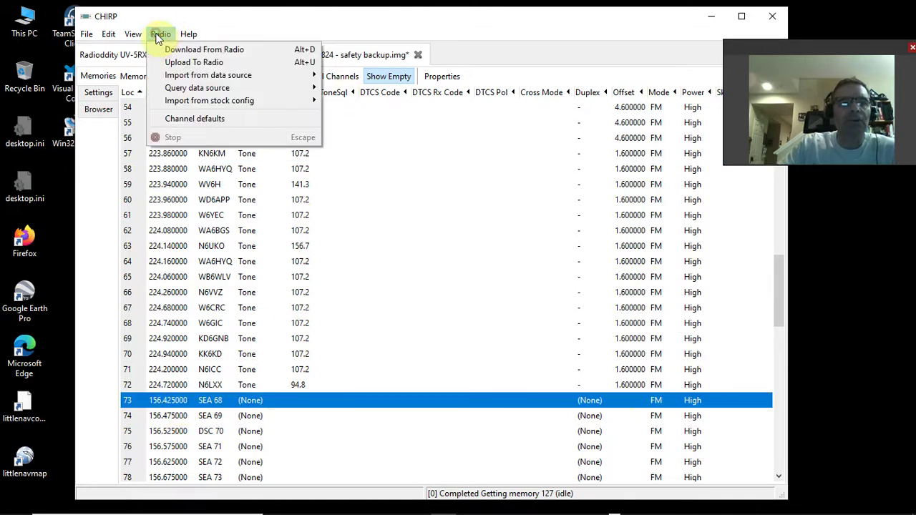
pyautogui.moveTo(182, 75)
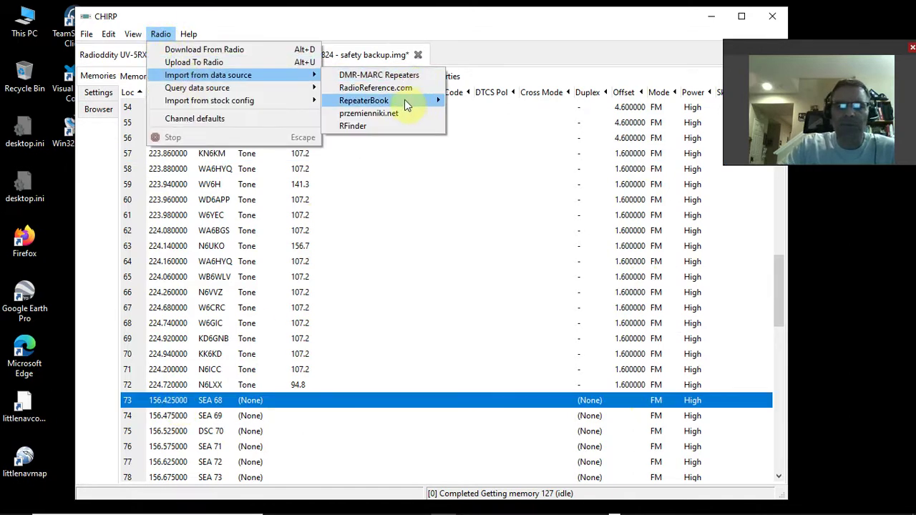
pyautogui.moveTo(401, 103)
pyautogui.click(527, 113)
pyautogui.click(446, 272)
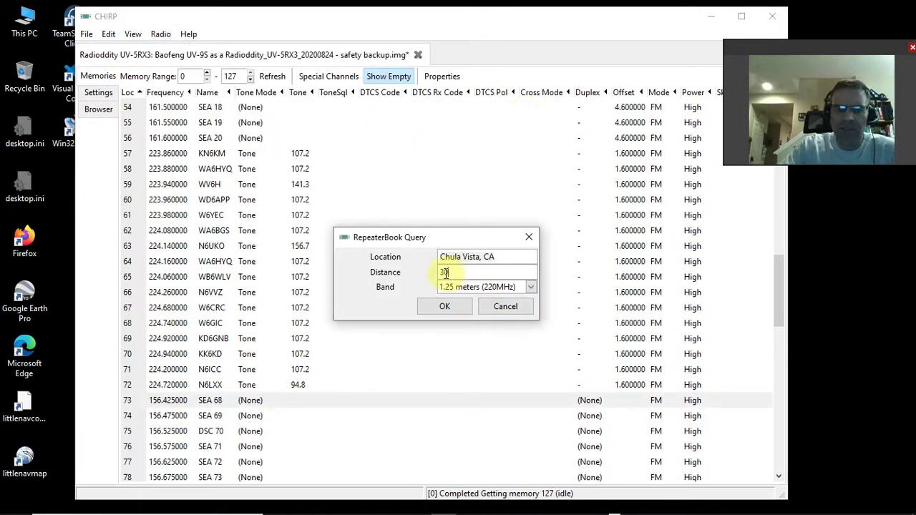
pyautogui.click(530, 287)
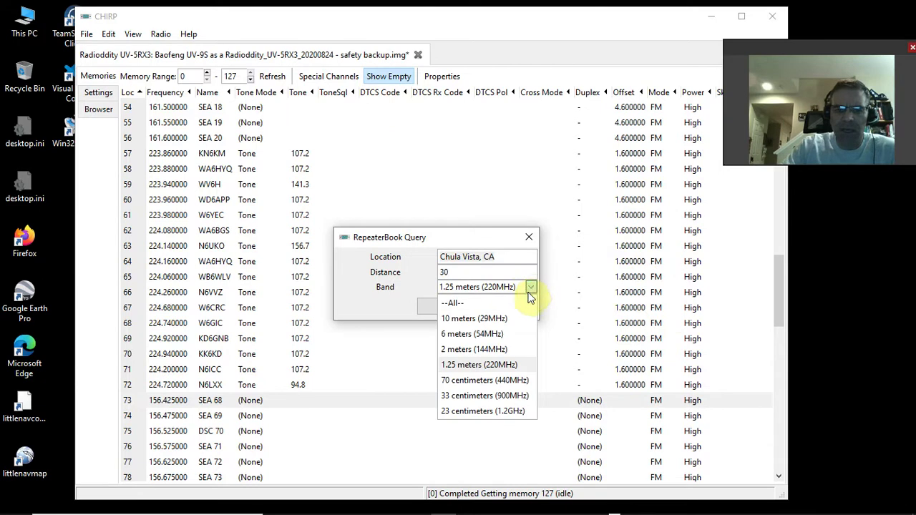
pyautogui.click(471, 381)
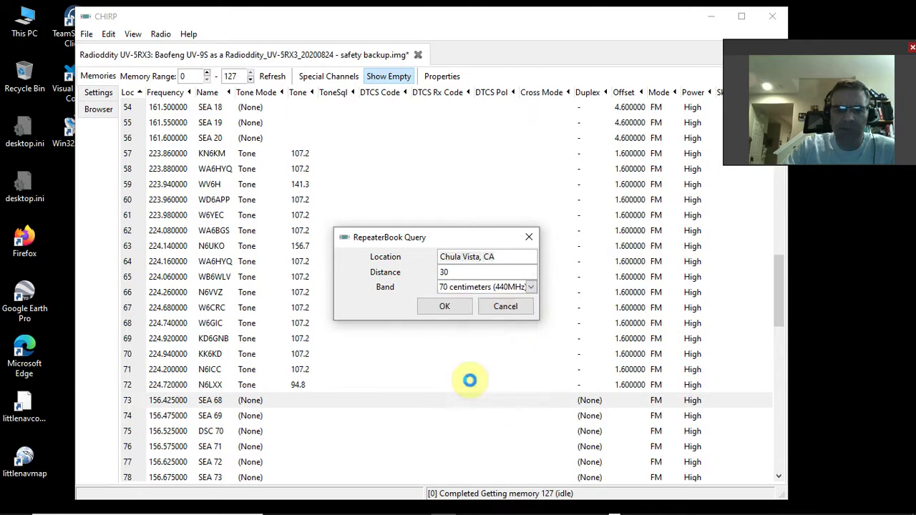
pyautogui.click(445, 308)
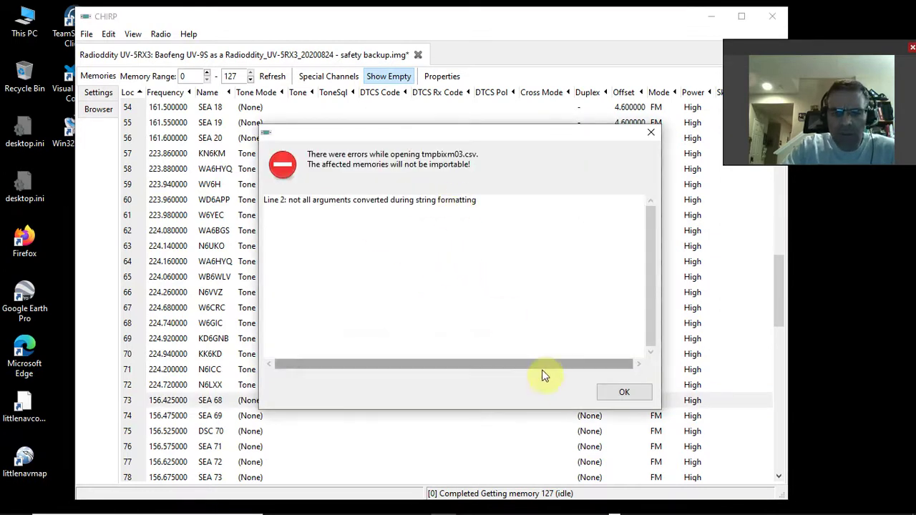
pyautogui.click(602, 394)
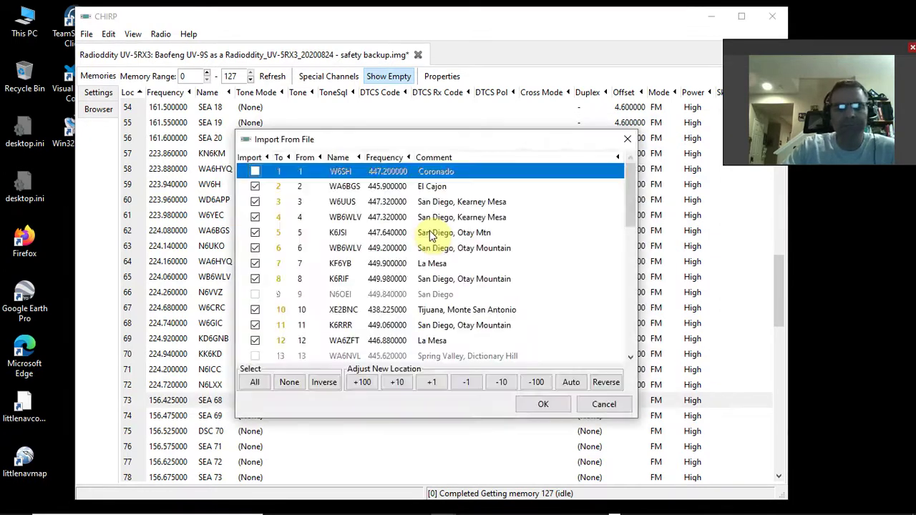
pyautogui.click(351, 294)
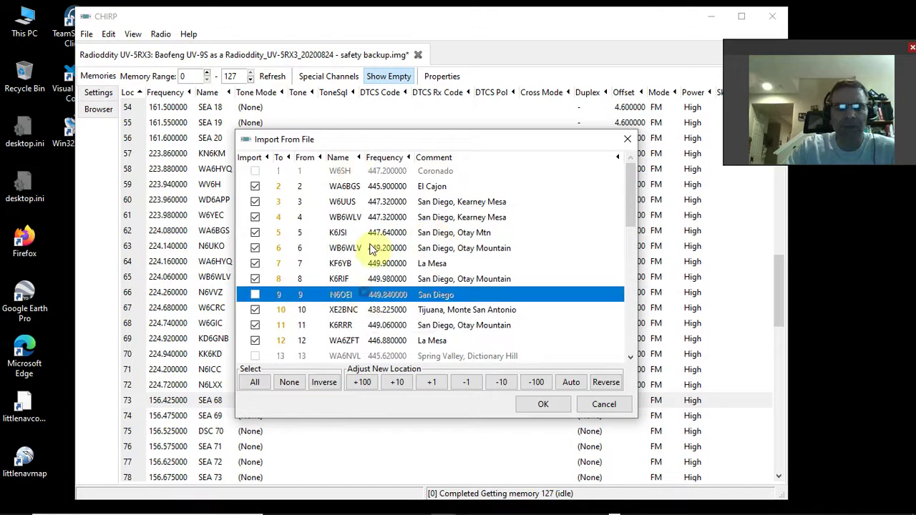
pyautogui.scroll(-2, 429, 315)
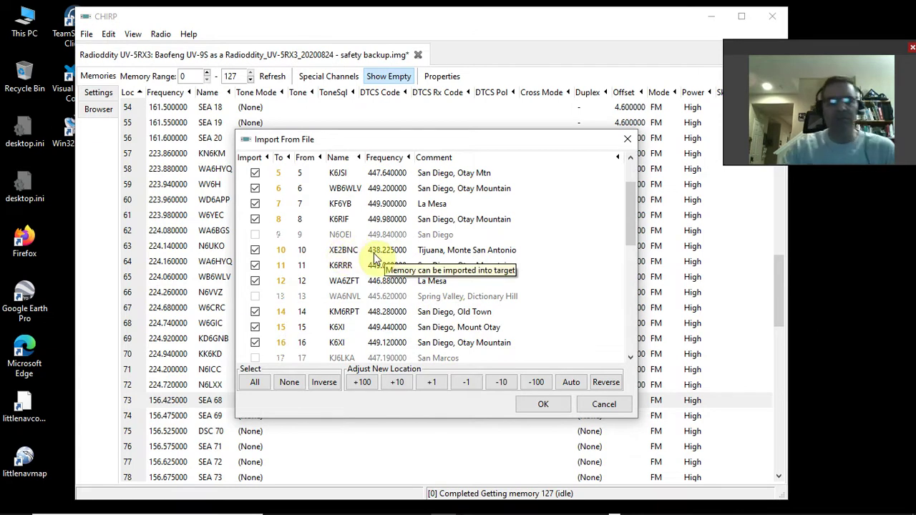
pyautogui.scroll(-2, 373, 263)
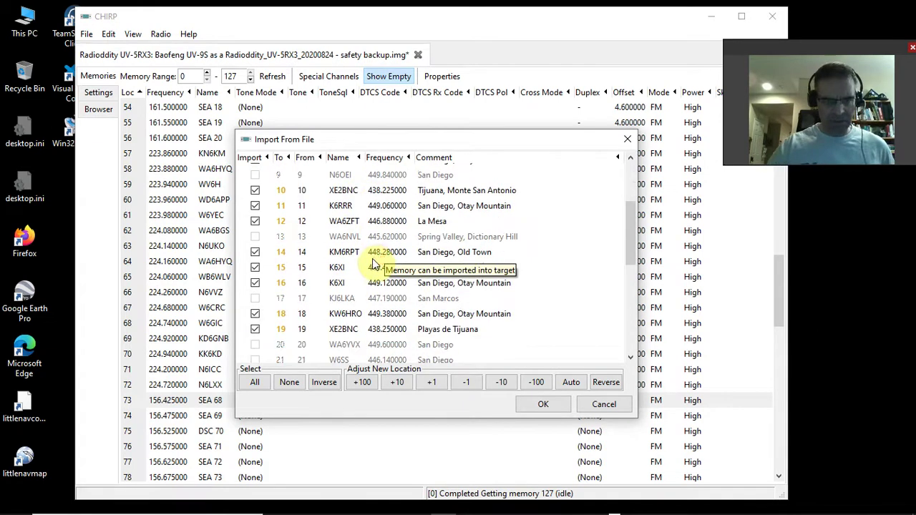
pyautogui.click(433, 268)
pyautogui.click(435, 284)
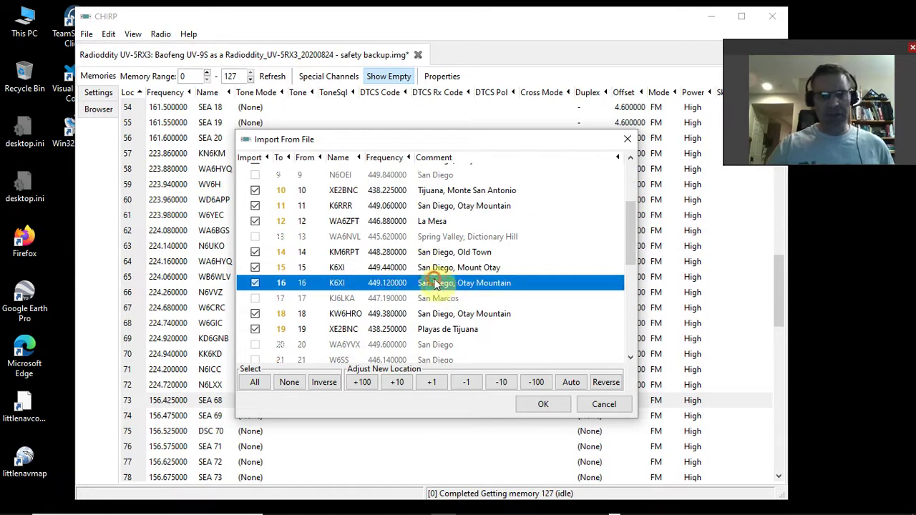
pyautogui.scroll(-5, 439, 308)
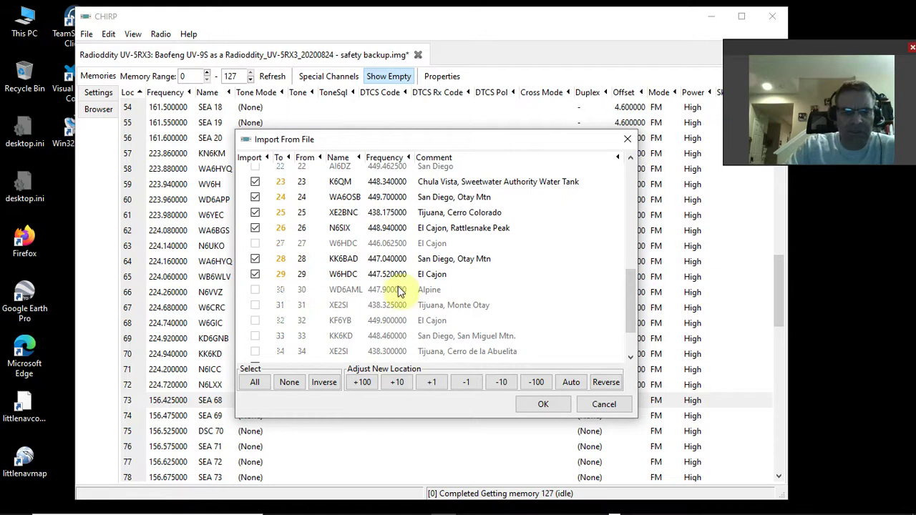
pyautogui.scroll(-2, 401, 286)
pyautogui.scroll(4, 401, 286)
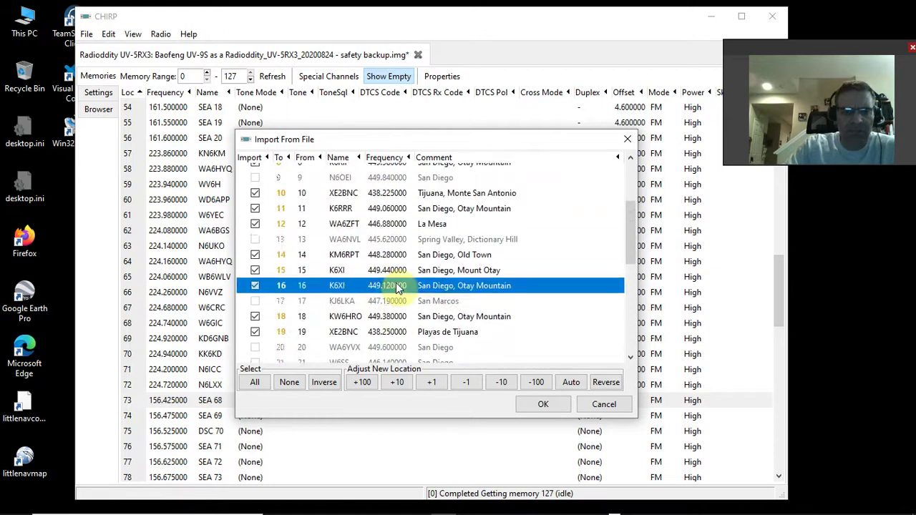
pyautogui.scroll(3, 393, 286)
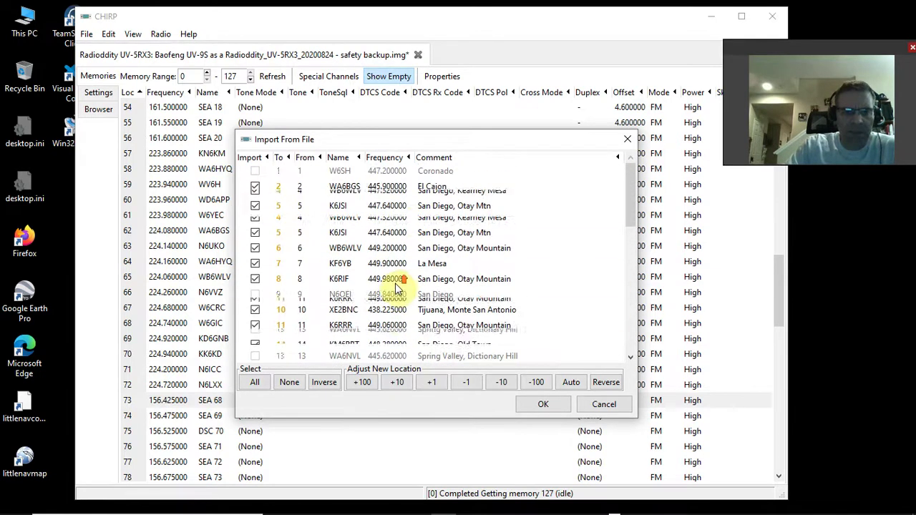
# Step: Untick unwanted 440MHz repeaters such as WA6BGS, W6UUS, WB6WLV, K6JSI, K6RIF and KM6RPT
pyautogui.click(279, 187)
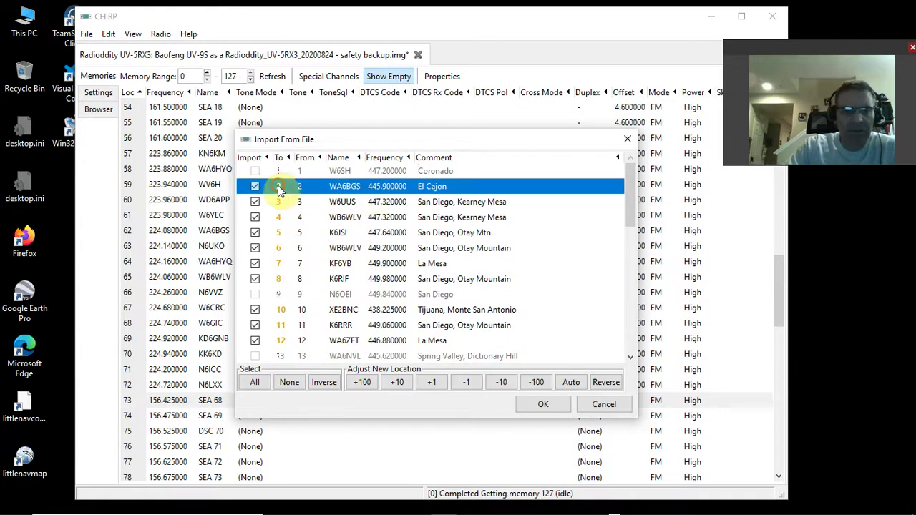
pyautogui.click(397, 384)
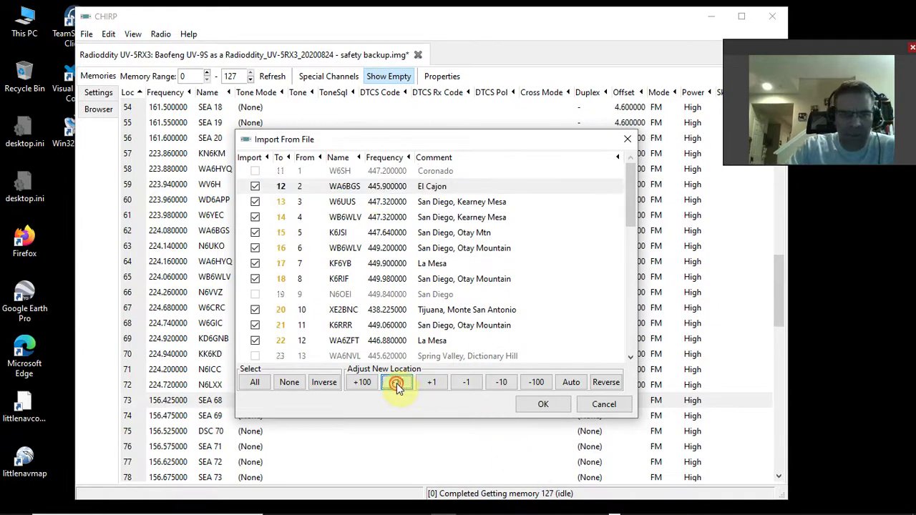
pyautogui.click(397, 383)
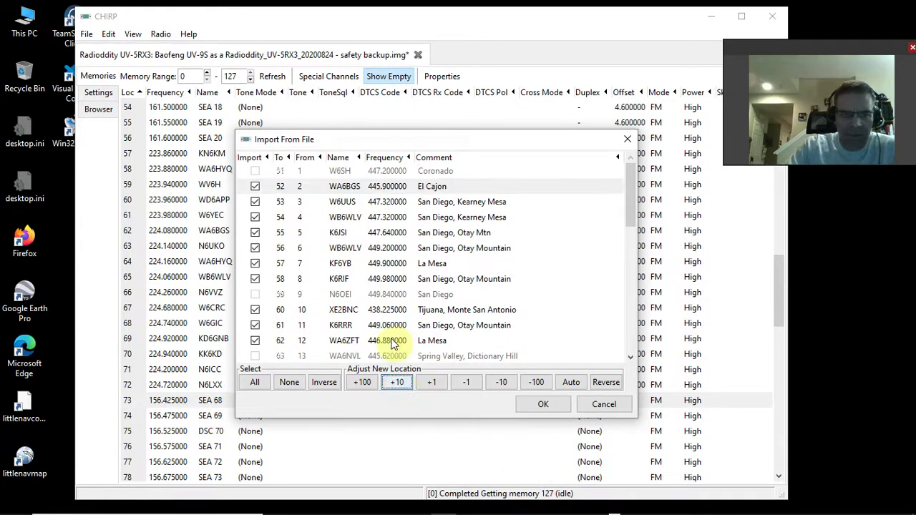
pyautogui.click(255, 186)
pyautogui.click(256, 202)
pyautogui.click(255, 217)
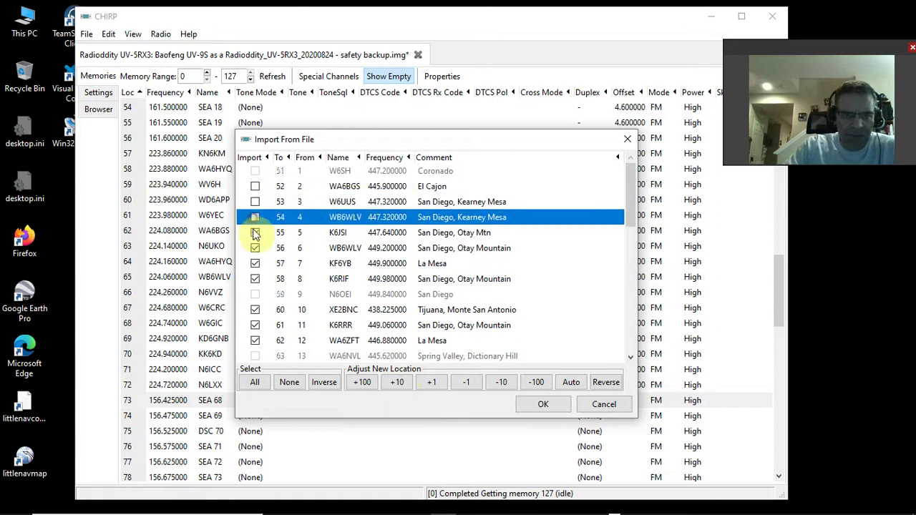
pyautogui.click(255, 232)
pyautogui.click(255, 248)
pyautogui.click(254, 264)
pyautogui.click(254, 279)
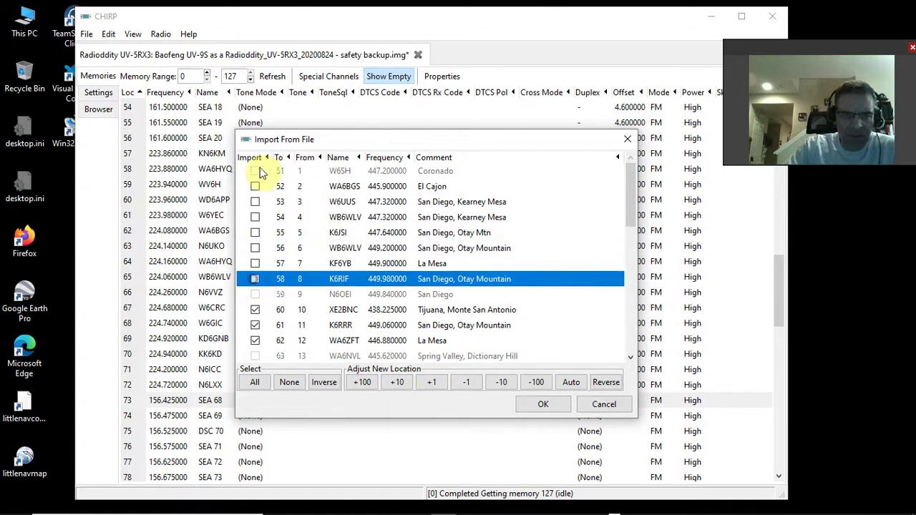
pyautogui.scroll(-2, 346, 312)
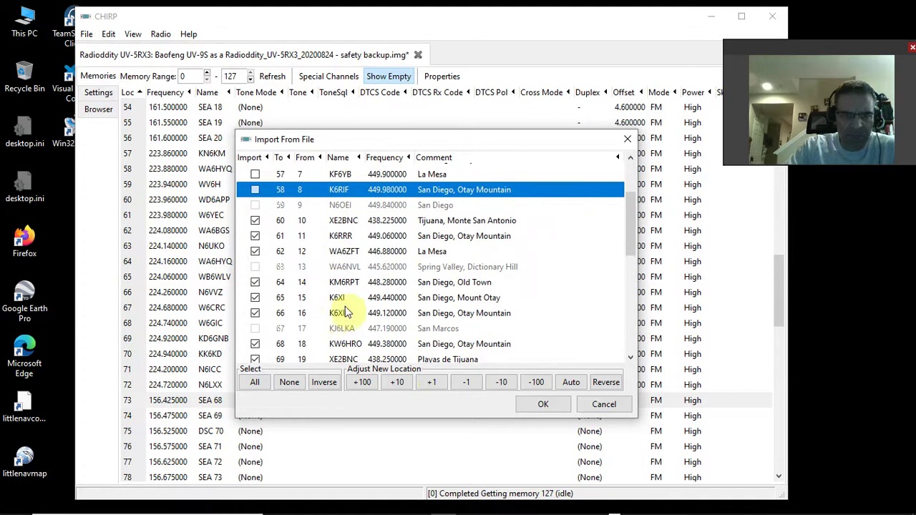
pyautogui.click(255, 221)
pyautogui.click(255, 236)
pyautogui.click(255, 252)
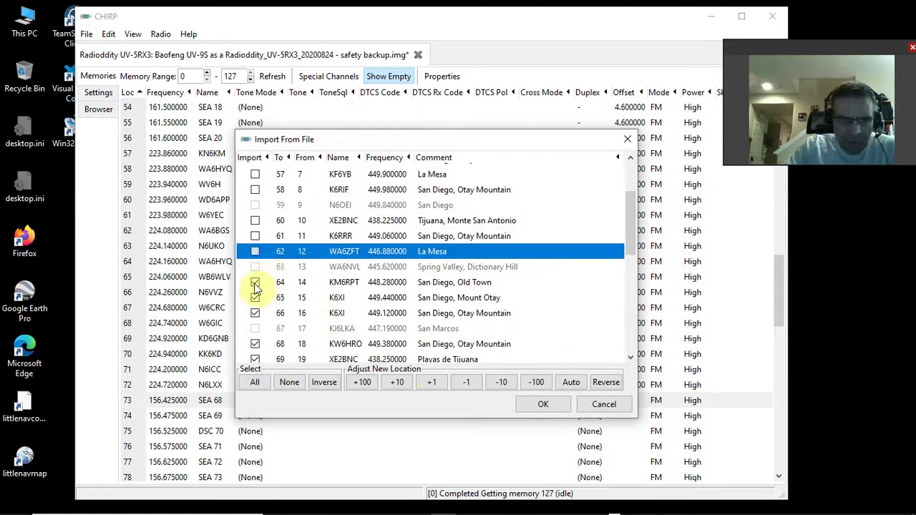
pyautogui.click(255, 283)
# Step: Untick the remaining unwanted repeaters, including KW6HRO, XE2BNC, K6QM, N6SIX, W6HDC and N6RVI
pyautogui.scroll(-2, 409, 306)
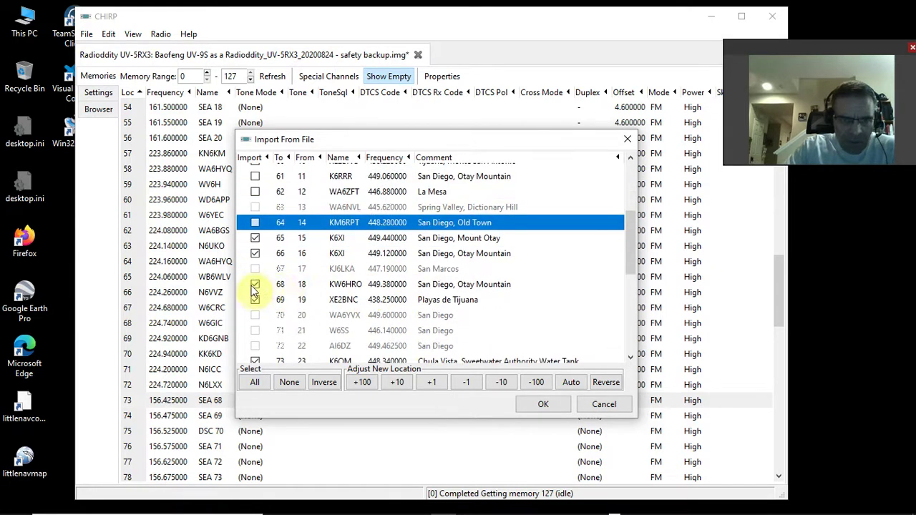
pyautogui.click(255, 284)
pyautogui.click(255, 300)
pyautogui.scroll(-2, 304, 340)
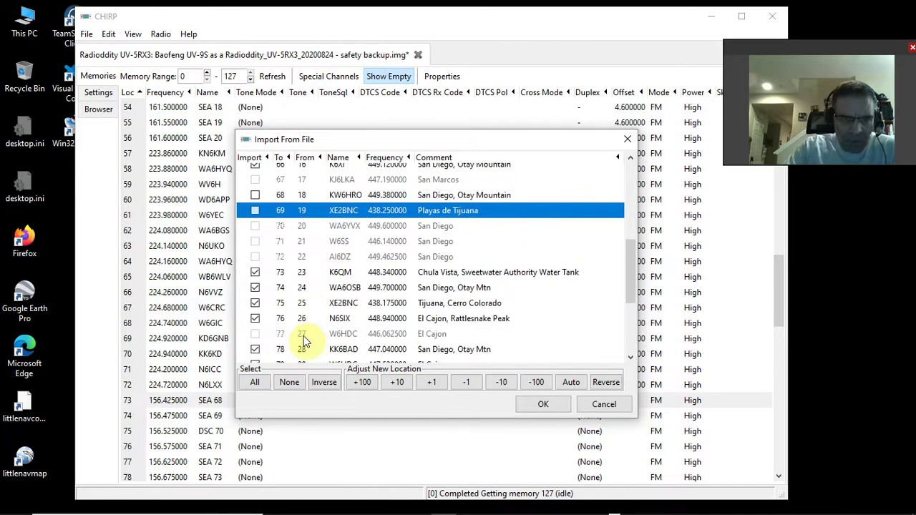
pyautogui.click(255, 272)
pyautogui.click(255, 287)
pyautogui.click(254, 302)
pyautogui.click(255, 319)
pyautogui.scroll(-2, 314, 333)
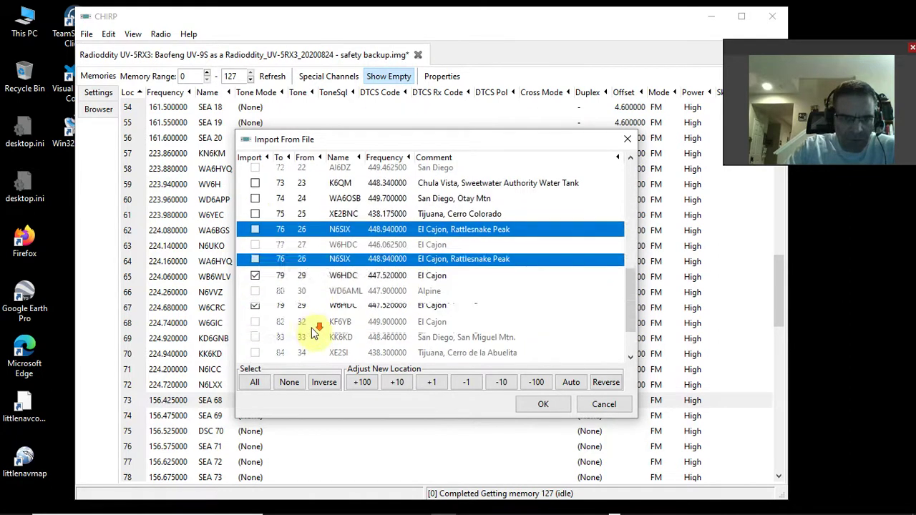
pyautogui.click(254, 260)
pyautogui.click(255, 275)
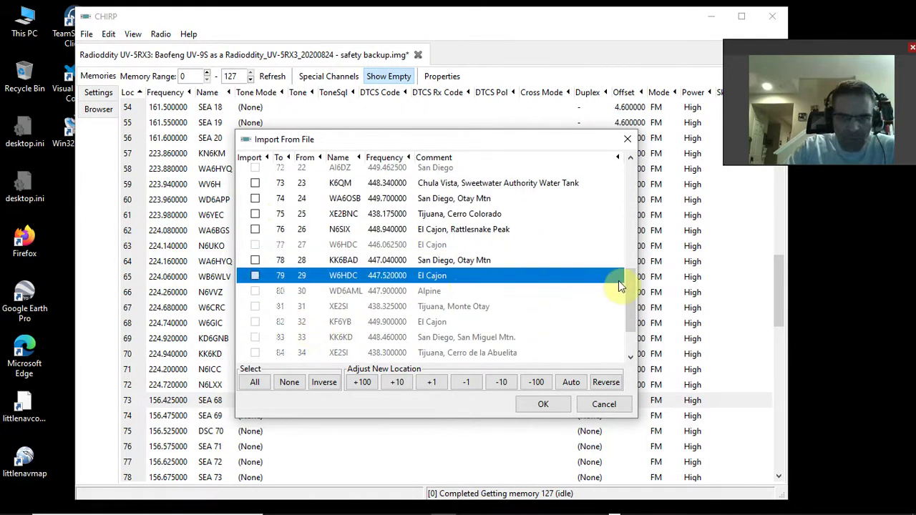
pyautogui.scroll(-2, 620, 286)
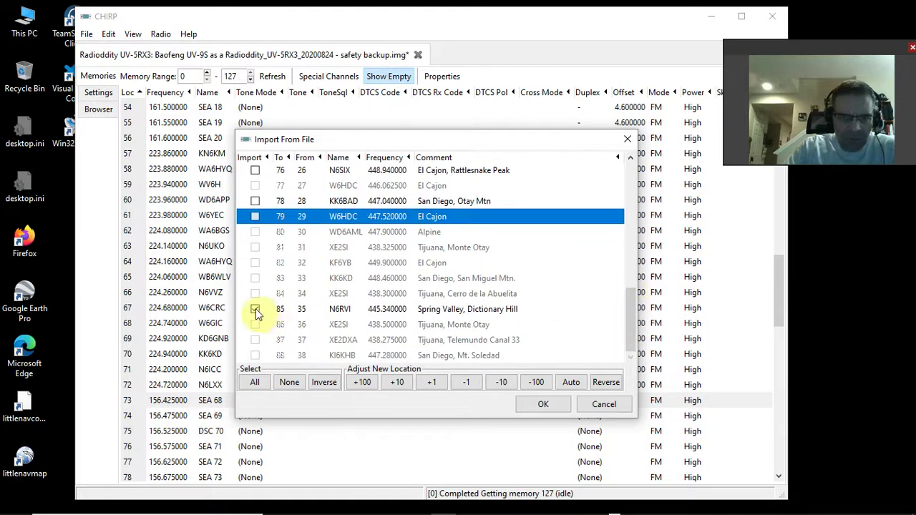
pyautogui.click(255, 310)
pyautogui.scroll(3, 415, 261)
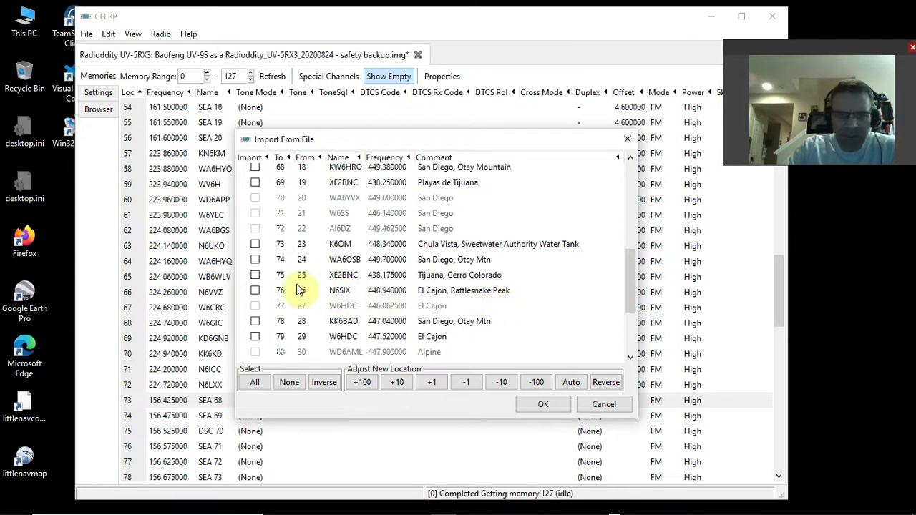
# Step: Leave only the two K6XI repeaters ticked and raise their destinations by 10 to 75–76
pyautogui.click(256, 296)
pyautogui.click(256, 293)
pyautogui.scroll(2, 294, 251)
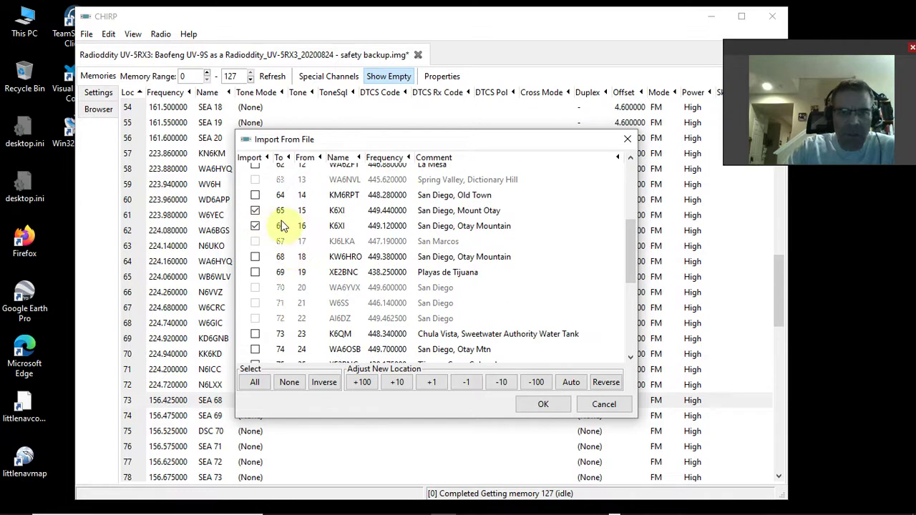
pyautogui.click(285, 215)
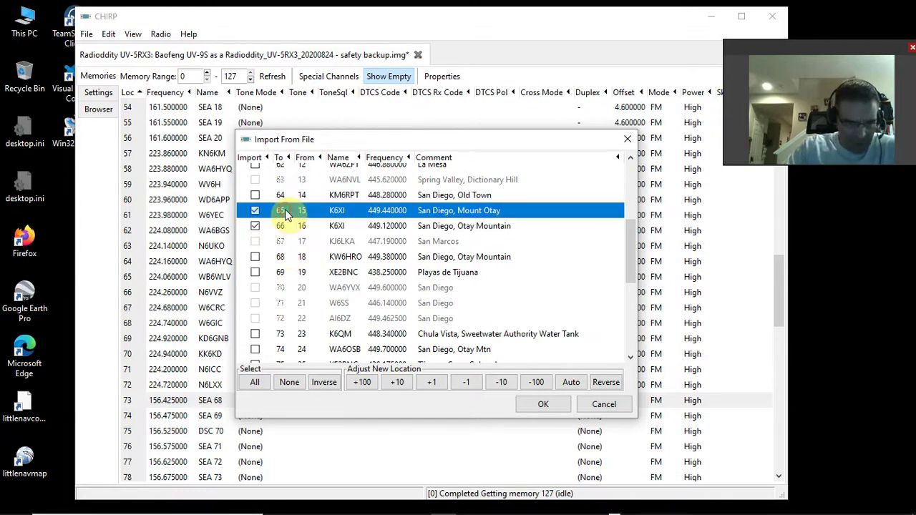
pyautogui.click(399, 384)
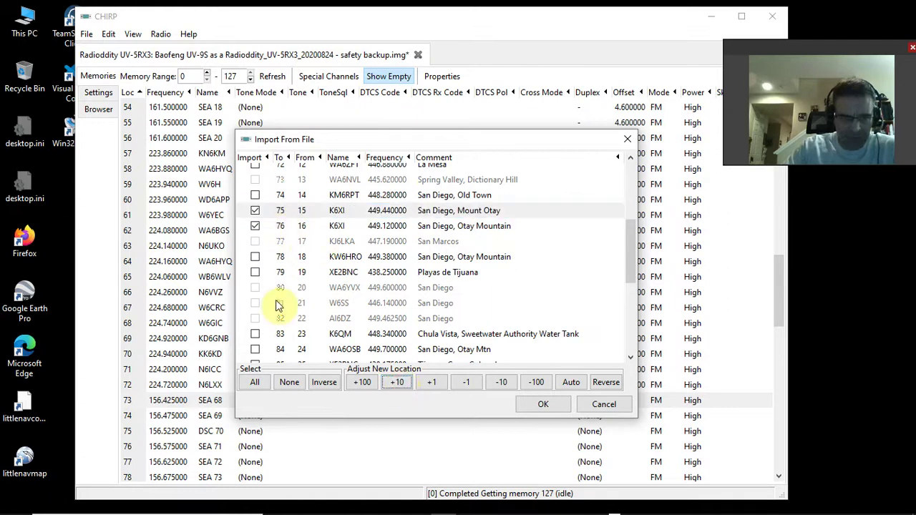
# Step: Import the two K6XI repeaters and verify them in memories 75 and 76
pyautogui.click(544, 406)
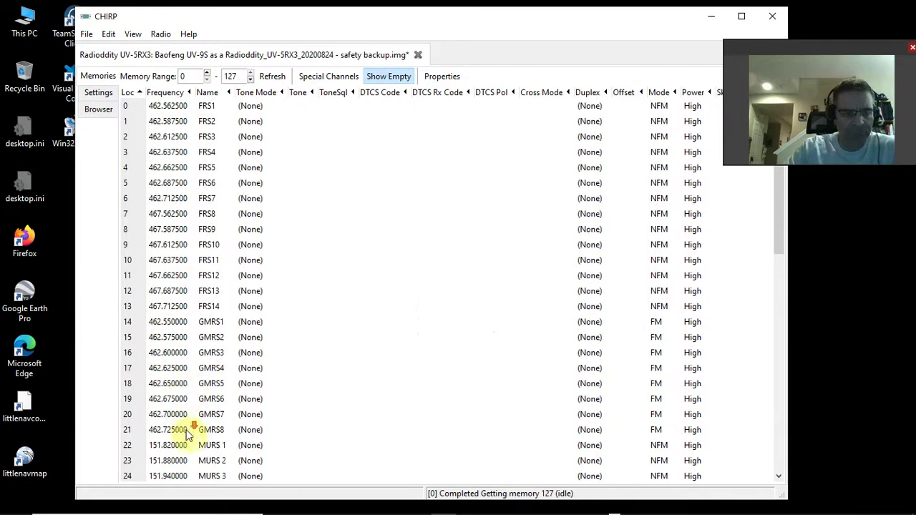
pyautogui.scroll(-10, 184, 394)
pyautogui.scroll(-10, 184, 401)
pyautogui.click(190, 297)
pyautogui.click(201, 314)
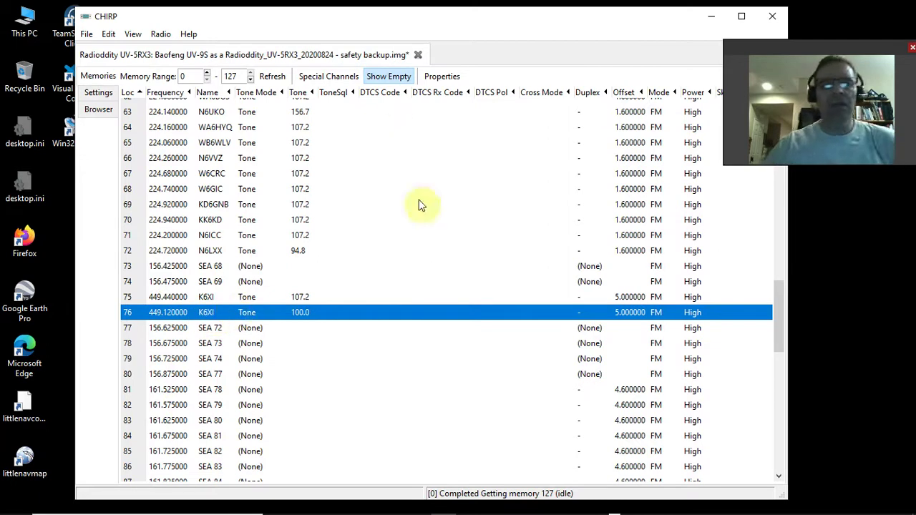
# Step: Open a new RepeaterBook proximity query from the Radio import menu
pyautogui.click(159, 34)
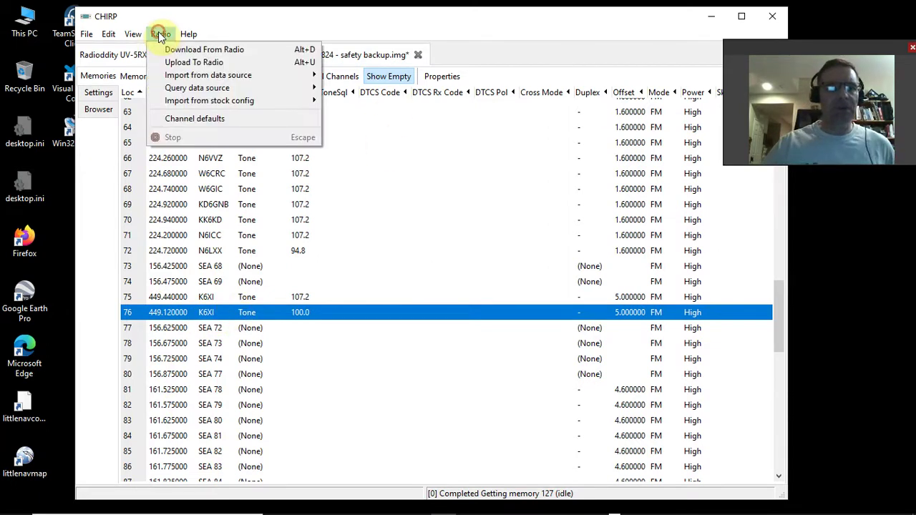
pyautogui.moveTo(229, 77)
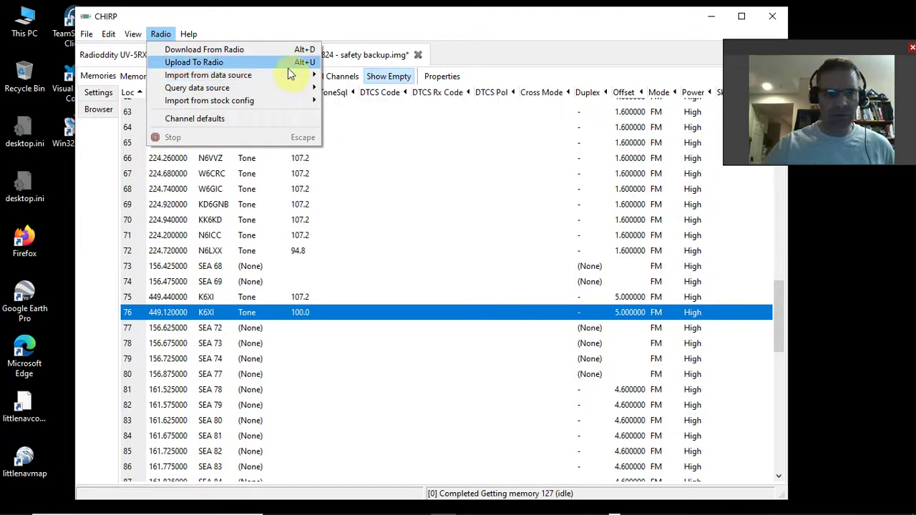
pyautogui.moveTo(358, 100)
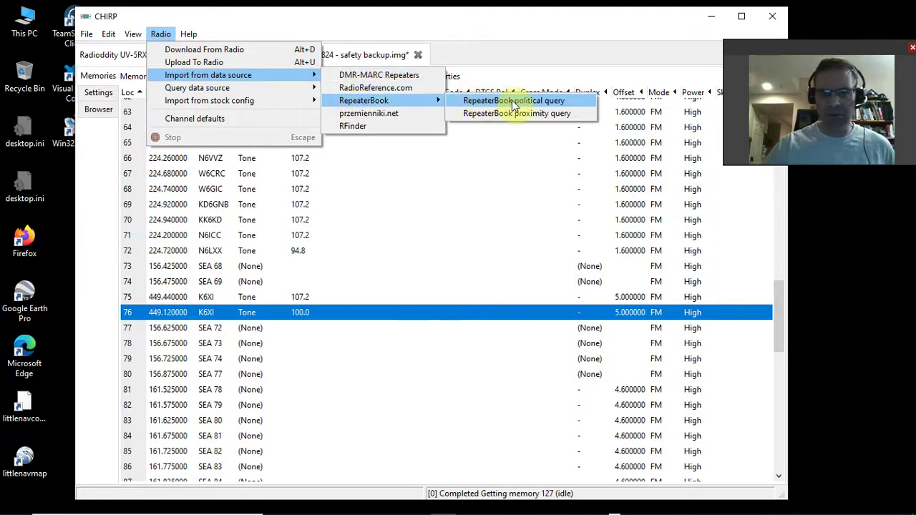
pyautogui.click(529, 114)
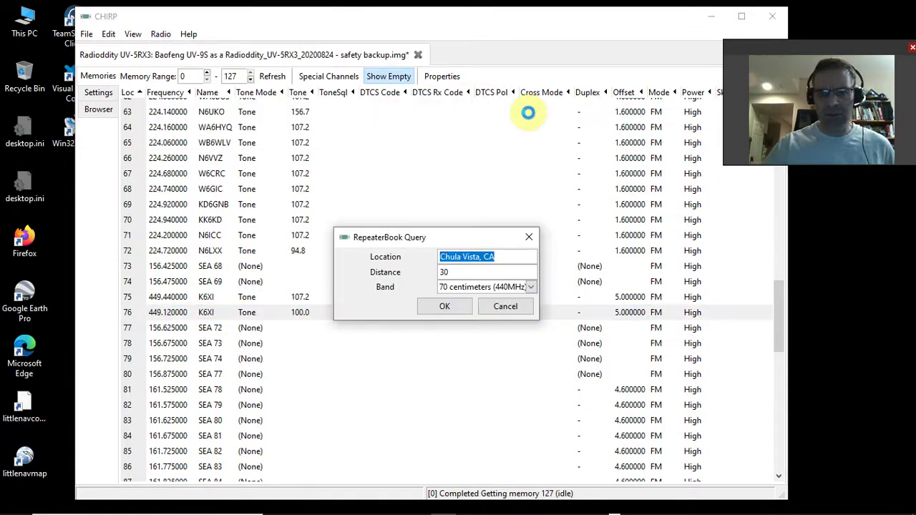
# Step: Query RepeaterBook for 2 meters (144MHz) repeaters nearby, dismissing the error
pyautogui.click(532, 288)
pyautogui.click(466, 351)
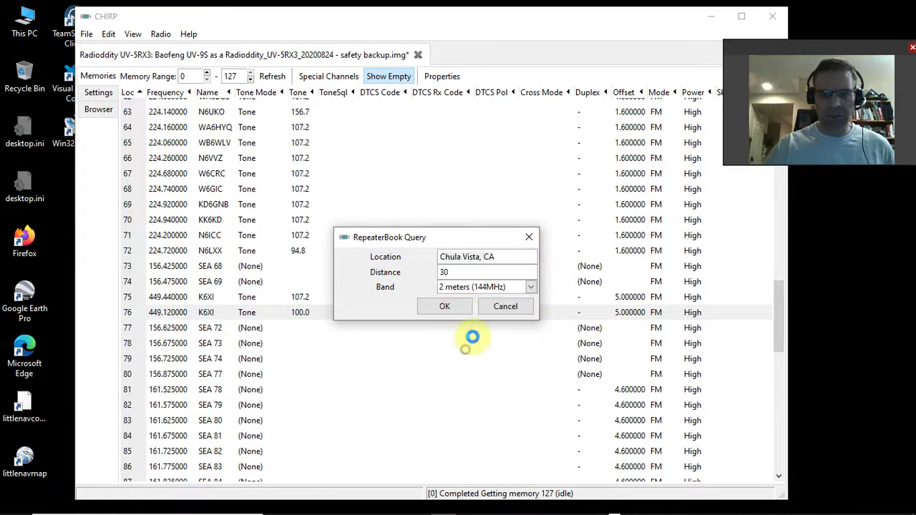
pyautogui.click(439, 306)
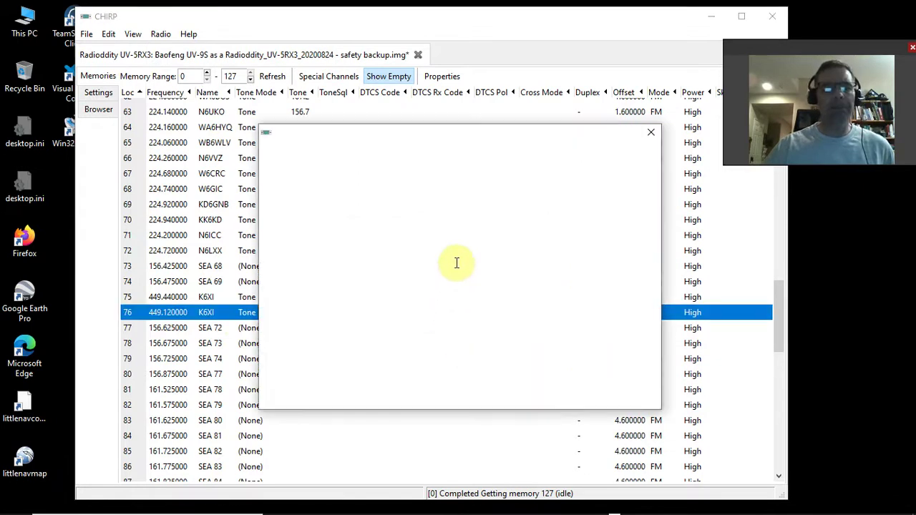
pyautogui.click(629, 395)
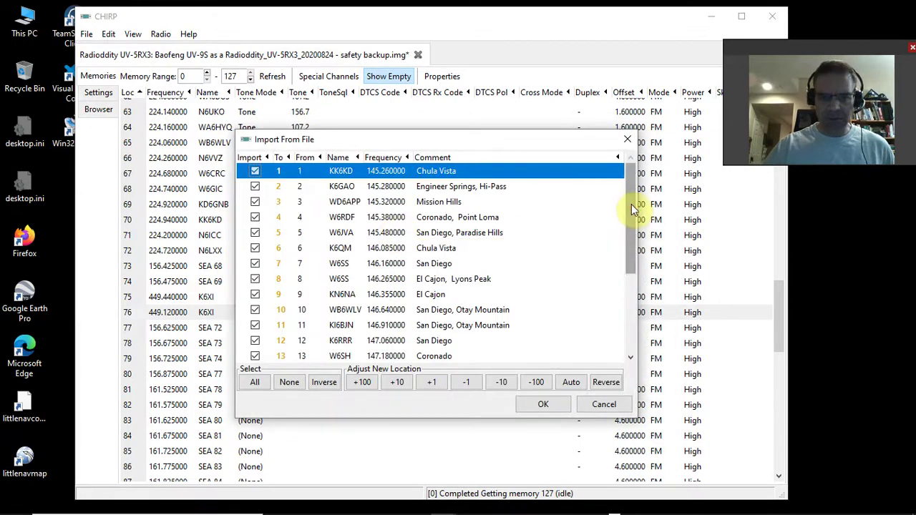
pyautogui.moveTo(633, 208)
pyautogui.mouseDown()
pyautogui.moveTo(627, 297)
pyautogui.moveTo(633, 203)
pyautogui.mouseUp()
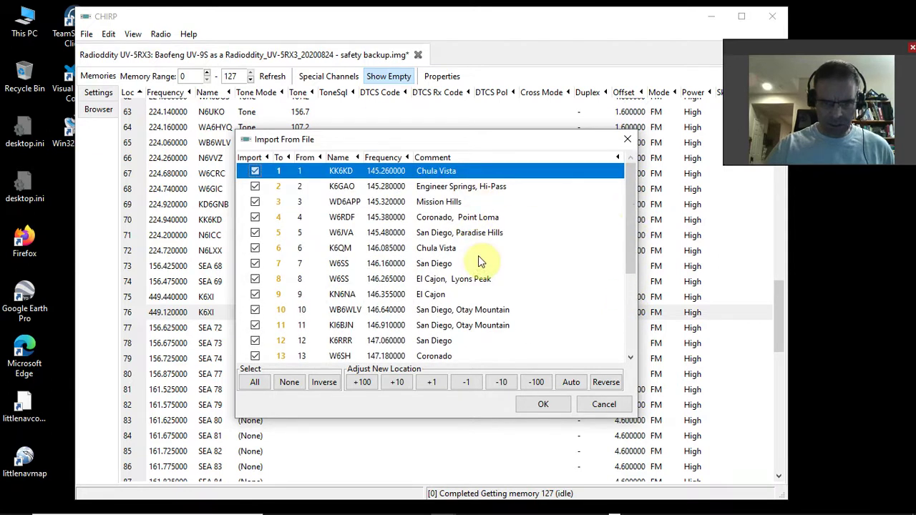
# Step: Untick KK6KD, K6GAO, WD6APP, W6RDF, K6QM, KN6NA and the other listed 2 m repeaters
pyautogui.click(255, 171)
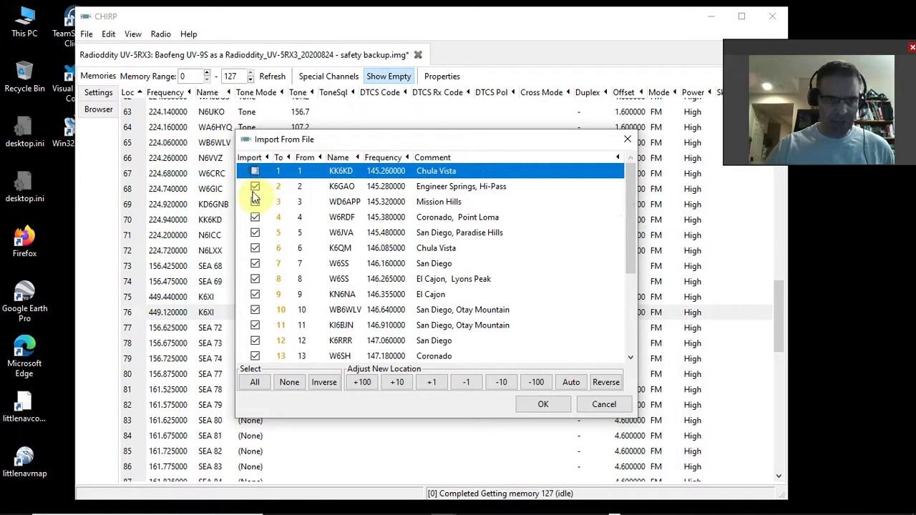
pyautogui.click(255, 186)
pyautogui.click(255, 201)
pyautogui.click(255, 217)
pyautogui.click(255, 233)
pyautogui.click(255, 247)
pyautogui.click(255, 264)
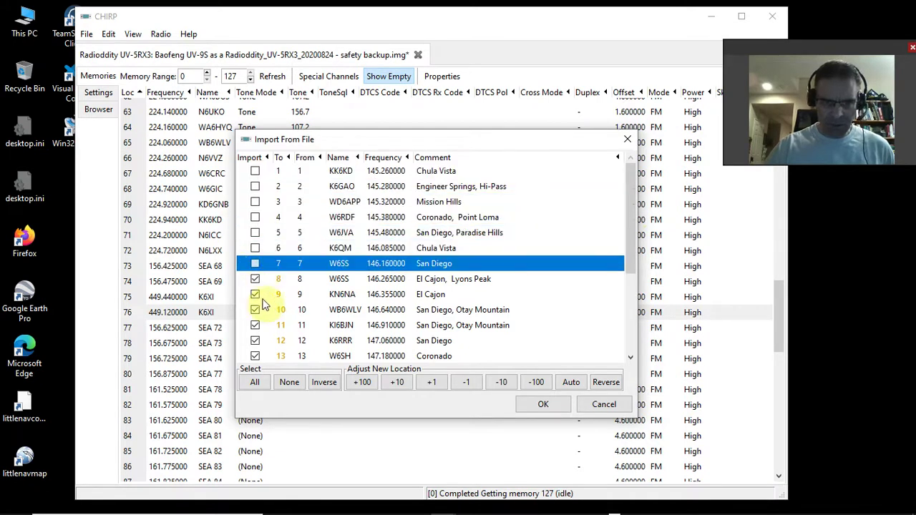
pyautogui.click(255, 294)
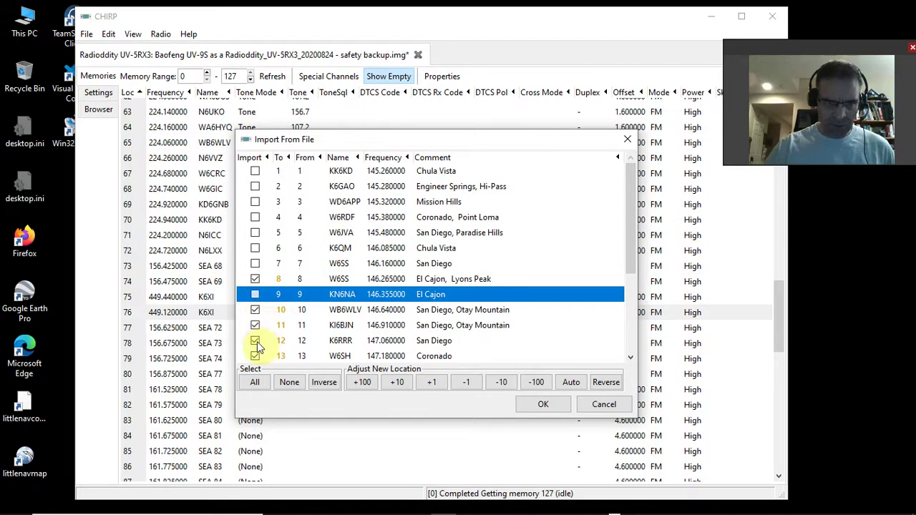
pyautogui.click(255, 310)
pyautogui.click(255, 325)
pyautogui.click(255, 341)
pyautogui.click(254, 356)
pyautogui.scroll(-1, 326, 319)
# Step: Clear all marks, tick only W6SS Lyons Peak, and adjust its location with +10 and -1
pyautogui.click(289, 381)
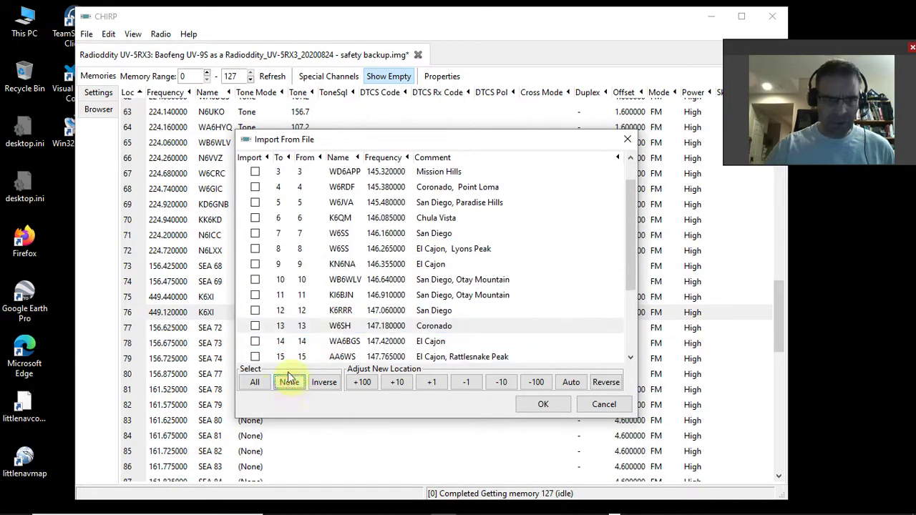
pyautogui.click(255, 249)
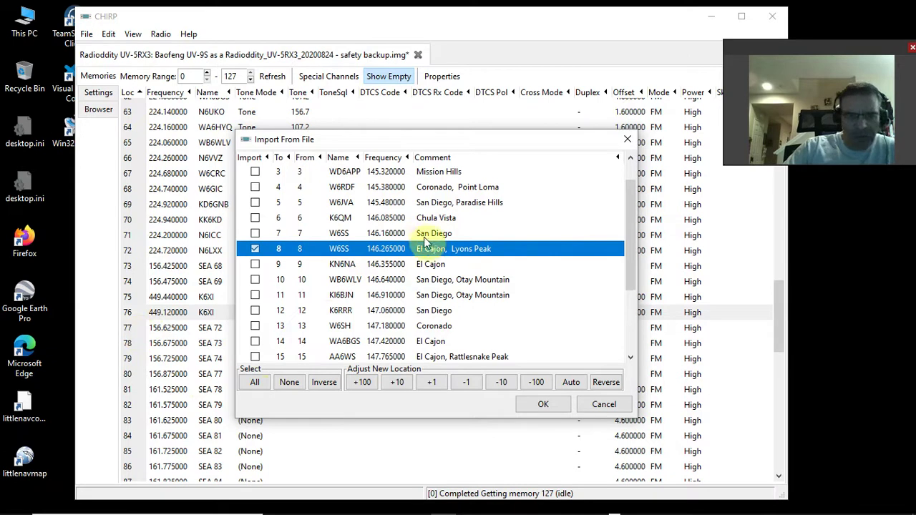
pyautogui.click(398, 384)
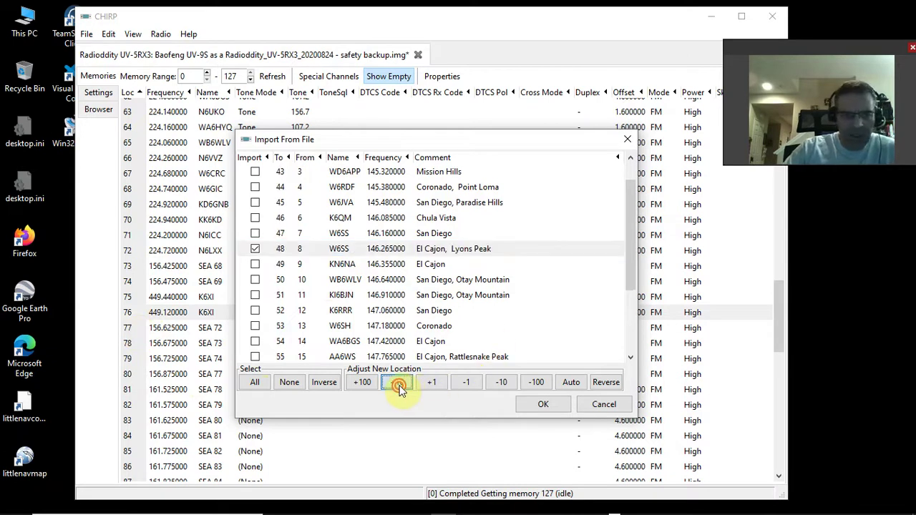
pyautogui.click(467, 383)
# Step: Import the W6SS Lyons Peak repeater into the memory list
pyautogui.click(544, 406)
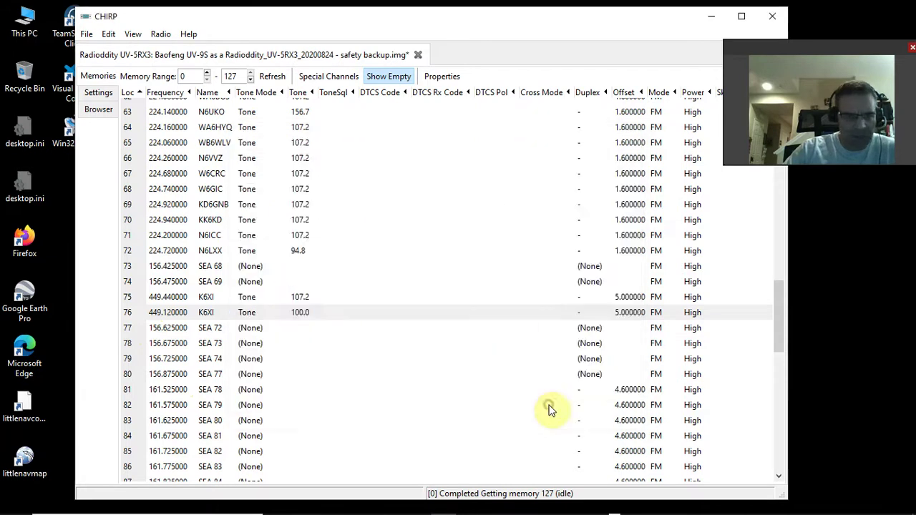
pyautogui.scroll(-3, 201, 366)
pyautogui.scroll(-15, 200, 367)
pyautogui.scroll(-4, 201, 369)
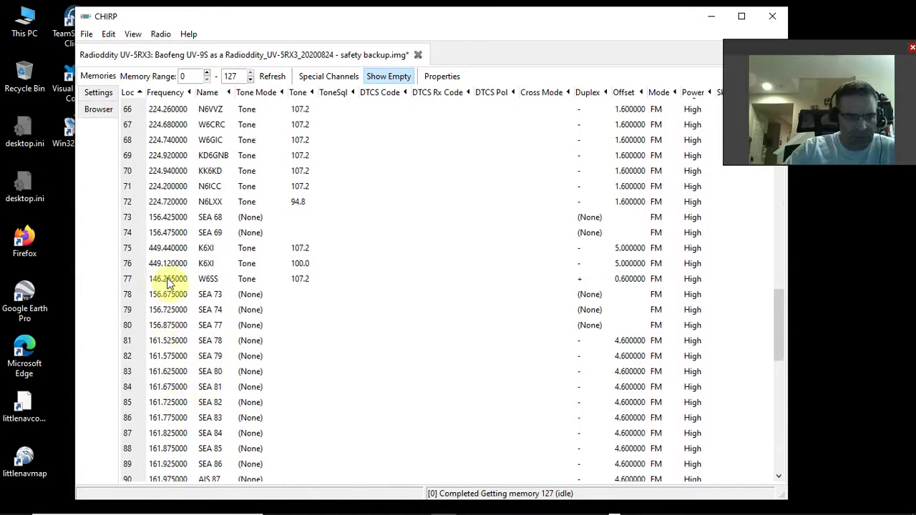
# Step: Erase the leftover marine memories 78 through 96
pyautogui.click(167, 279)
pyautogui.click(185, 295)
pyautogui.scroll(-5, 184, 375)
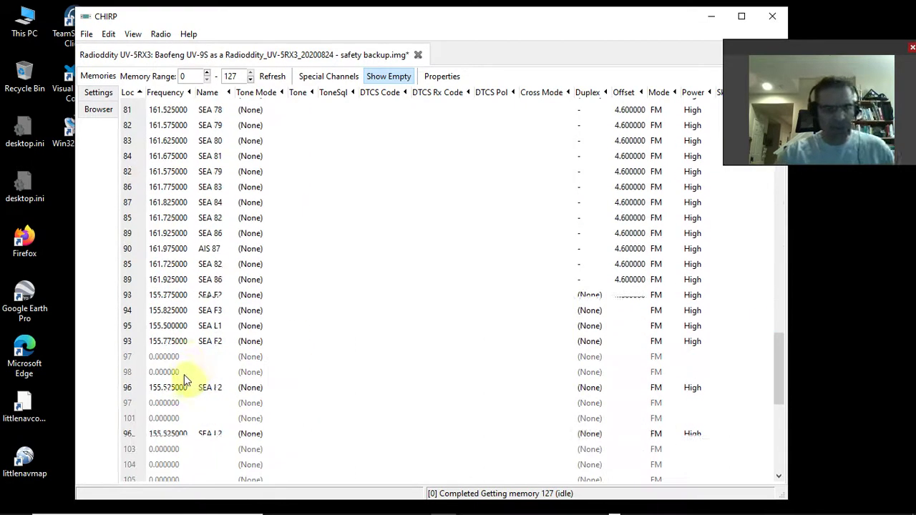
pyautogui.keyDown('shift'); pyautogui.click(166, 343); pyautogui.keyUp('shift')
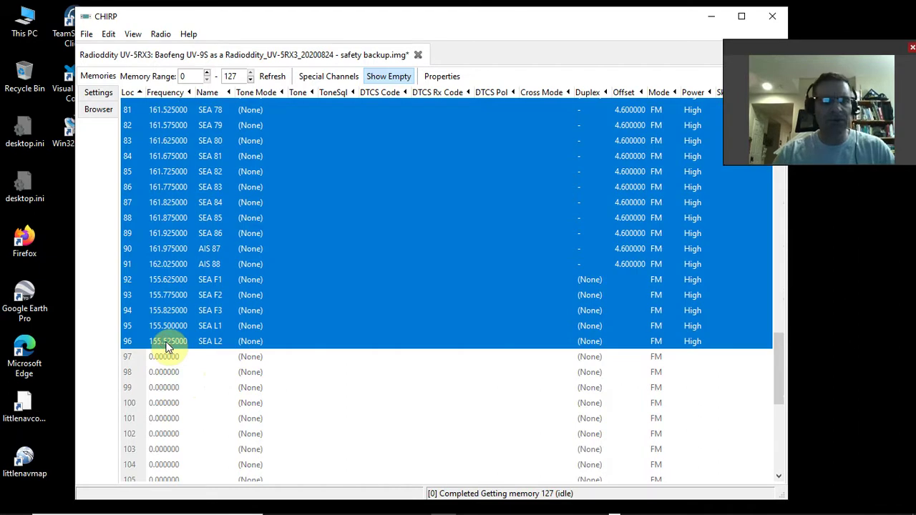
pyautogui.rightClick(166, 347)
pyautogui.moveTo(212, 255)
pyautogui.click(323, 248)
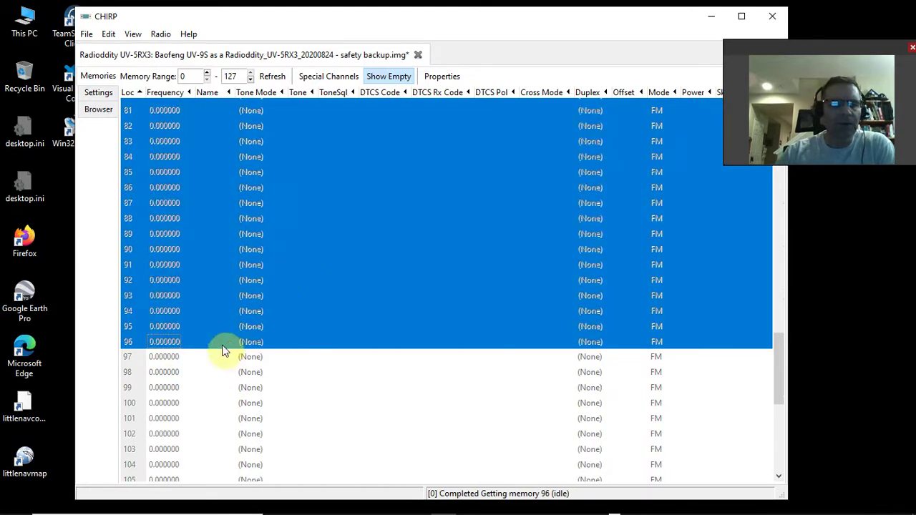
# Step: Try dragging the W6SS repeater higher in the memory list
pyautogui.scroll(4, 223, 349)
pyautogui.scroll(1, 222, 351)
pyautogui.moveTo(215, 279)
pyautogui.mouseDown()
pyautogui.moveTo(219, 237)
pyautogui.moveTo(202, 279)
pyautogui.moveTo(194, 210)
pyautogui.moveTo(198, 93)
pyautogui.moveTo(155, 113)
pyautogui.mouseUp()
pyautogui.scroll(15, 212, 256)
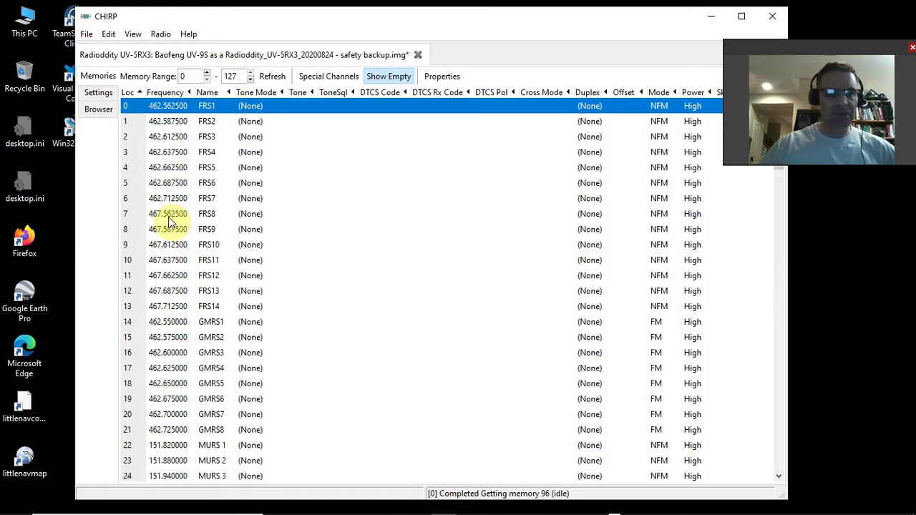
# Step: Inspect the rows from SEA 68 through the W6SS repeater around memories 73–77
pyautogui.scroll(-15, 172, 218)
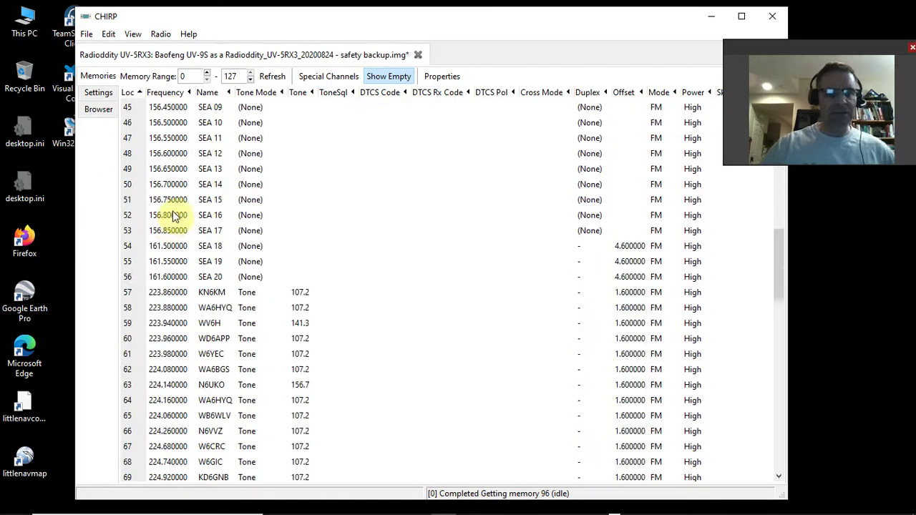
pyautogui.scroll(1, 172, 219)
pyautogui.scroll(-5, 169, 225)
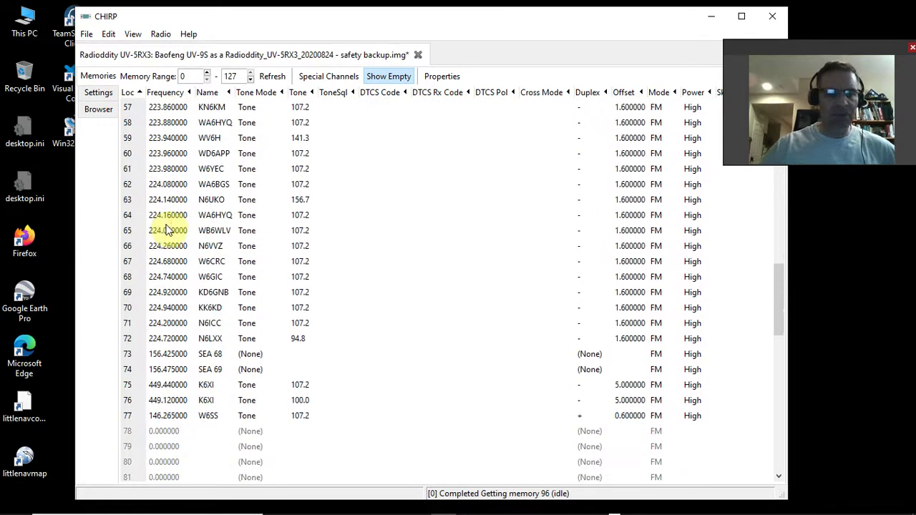
pyautogui.scroll(-2, 166, 229)
pyautogui.click(165, 325)
pyautogui.click(166, 308)
pyautogui.click(166, 292)
pyautogui.click(166, 277)
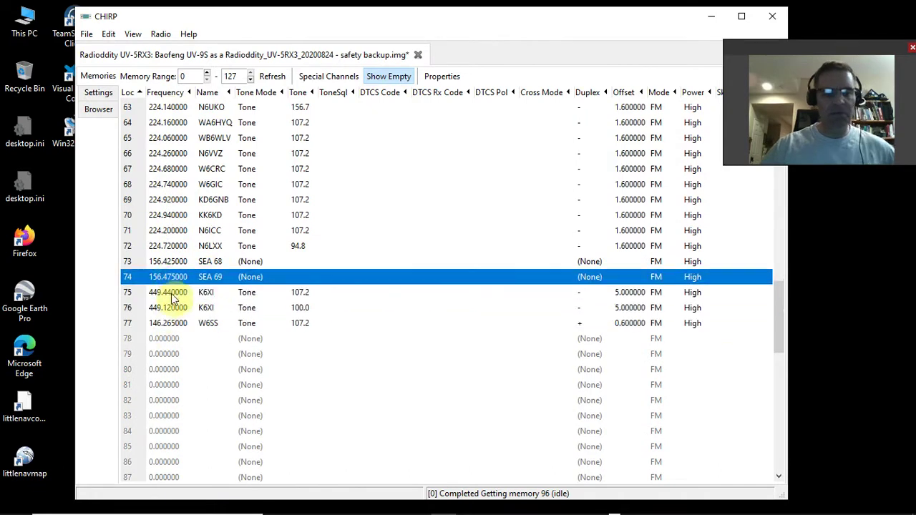
pyautogui.click(169, 295)
pyautogui.click(163, 263)
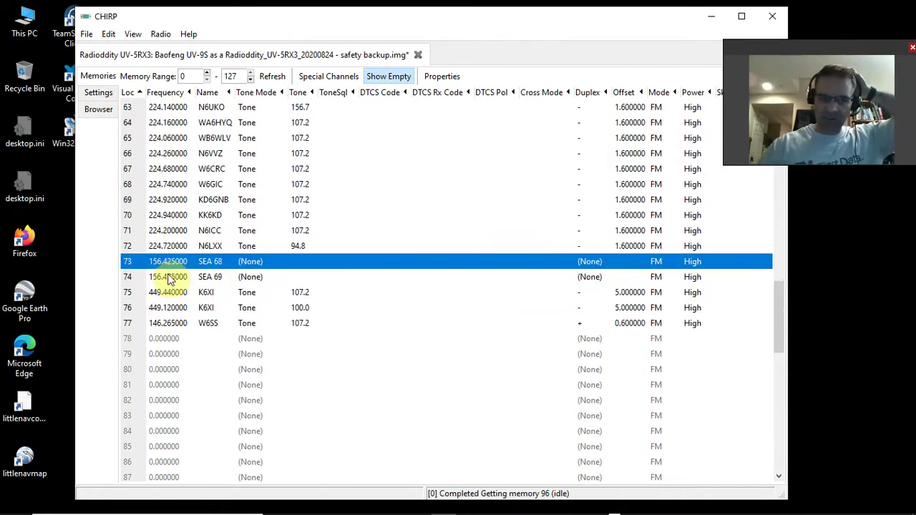
pyautogui.click(169, 279)
# Step: Move the two K6XI repeaters and W6SS up two slots to memories 73–75
pyautogui.click(160, 294)
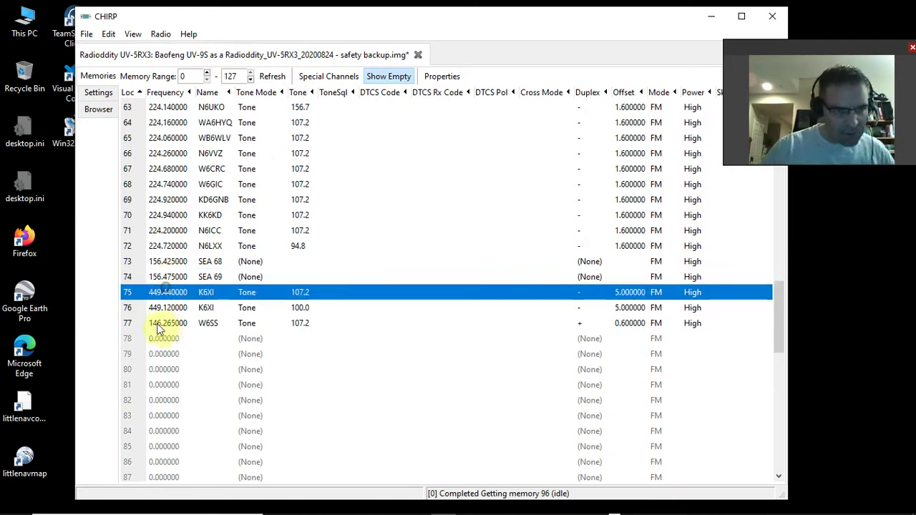
pyautogui.keyDown('shift'); pyautogui.click(164, 327); pyautogui.keyUp('shift')
pyautogui.rightClick(164, 328)
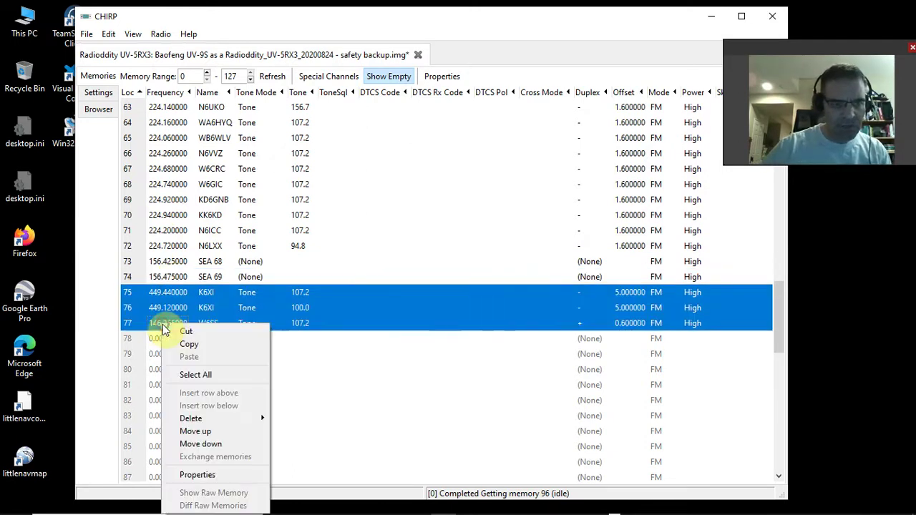
pyautogui.click(193, 431)
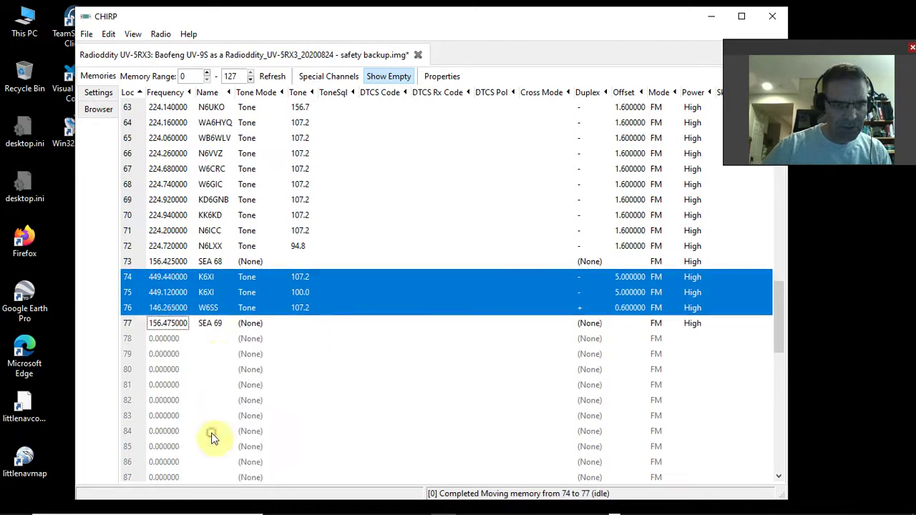
pyautogui.rightClick(179, 281)
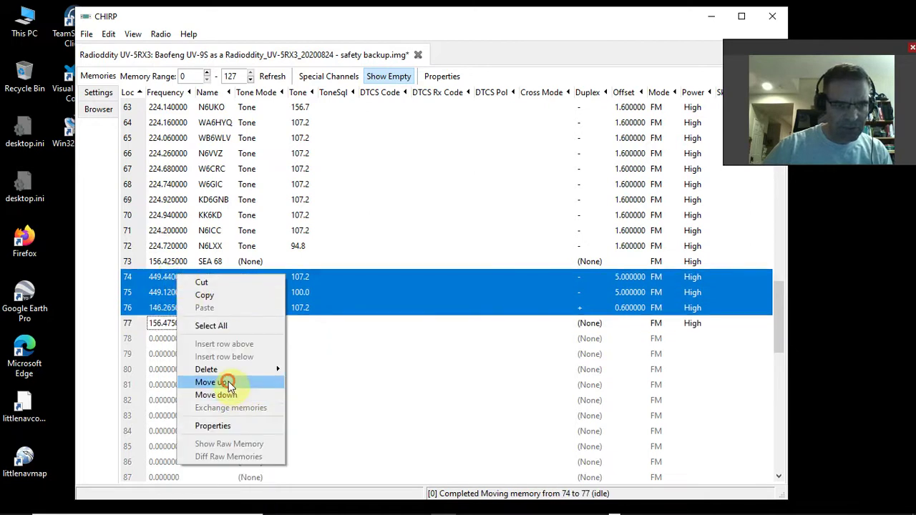
pyautogui.click(226, 383)
# Step: Erase the SEA 68 and SEA 69 marine memories now at 76–77
pyautogui.click(169, 309)
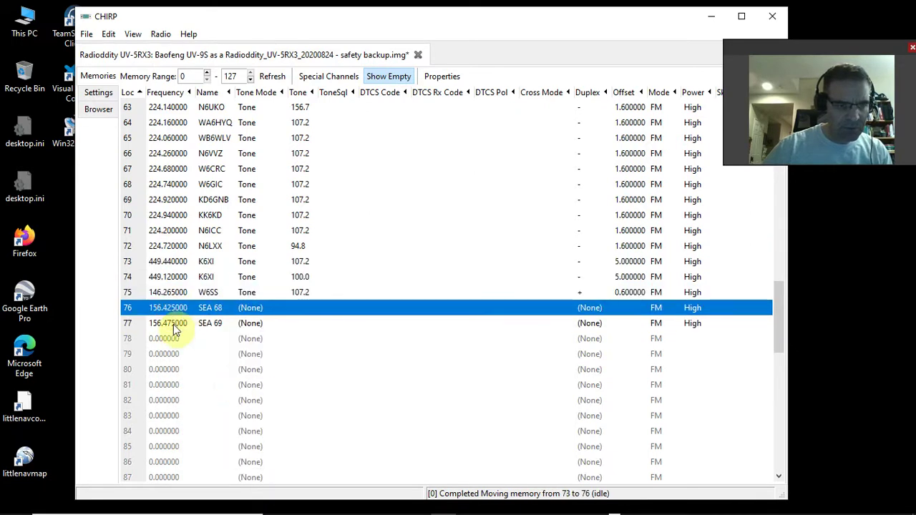
pyautogui.keyDown('shift'); pyautogui.click(174, 325); pyautogui.keyUp('shift')
pyautogui.rightClick(174, 325)
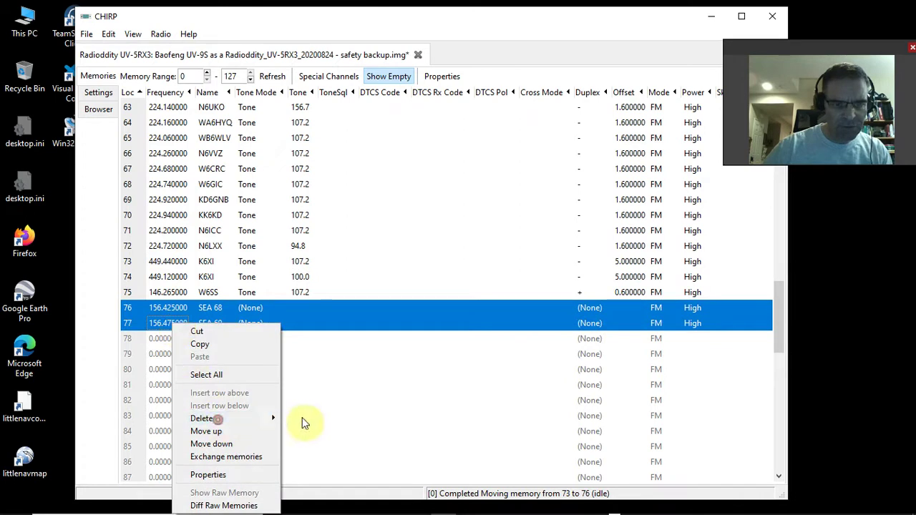
pyautogui.moveTo(268, 418)
pyautogui.click(323, 419)
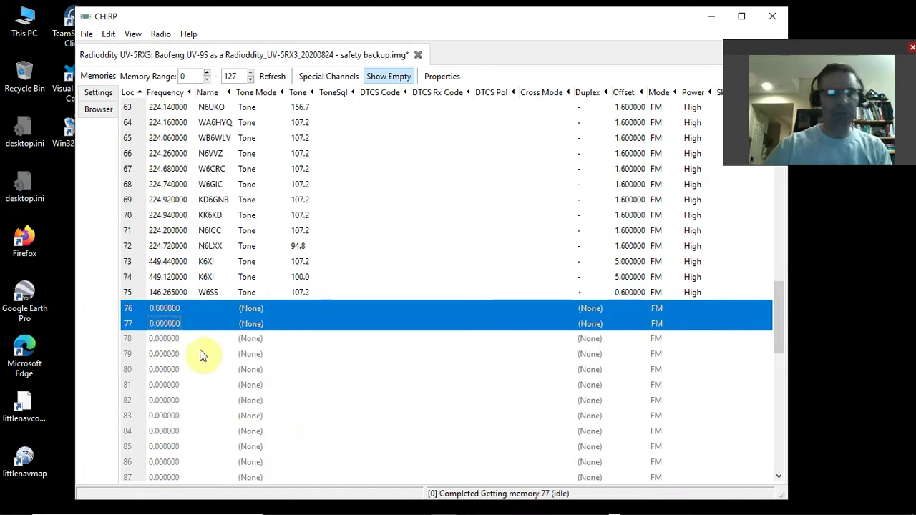
pyautogui.scroll(10, 303, 297)
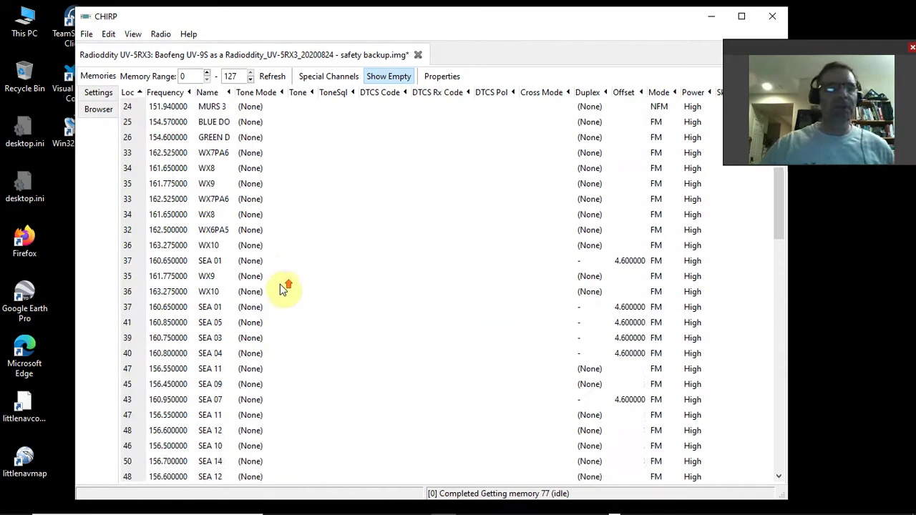
# Step: Save a copy named 'Baofeng UV-9S as a Radioddity_UV-5RX3_20200824 FRS and Repeater Config Try 1.img'
pyautogui.scroll(8, 281, 288)
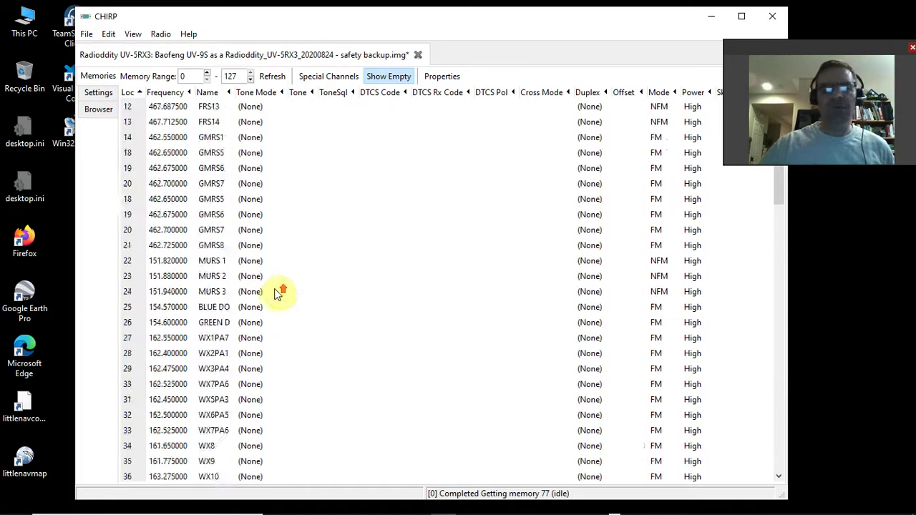
pyautogui.click(87, 35)
pyautogui.click(122, 120)
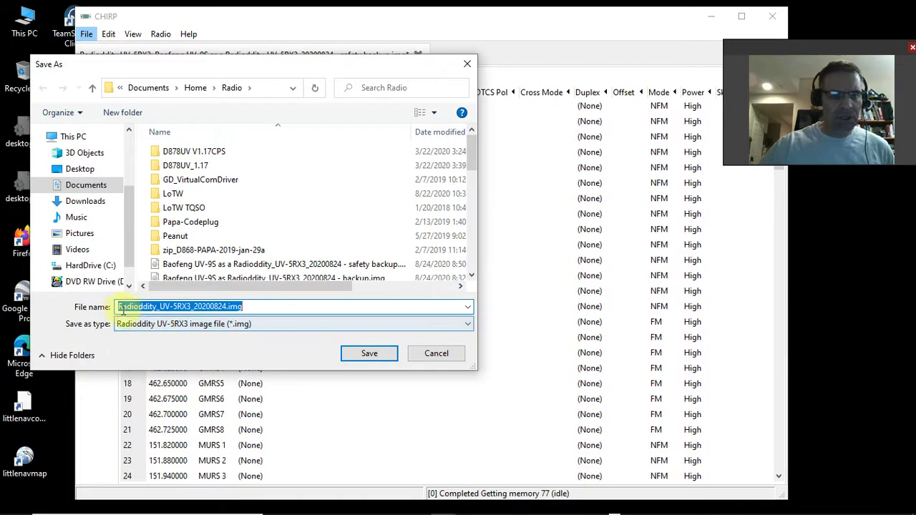
pyautogui.click(119, 307)
pyautogui.write('Baofeng UV-9@')
pyautogui.press('BackSpace')
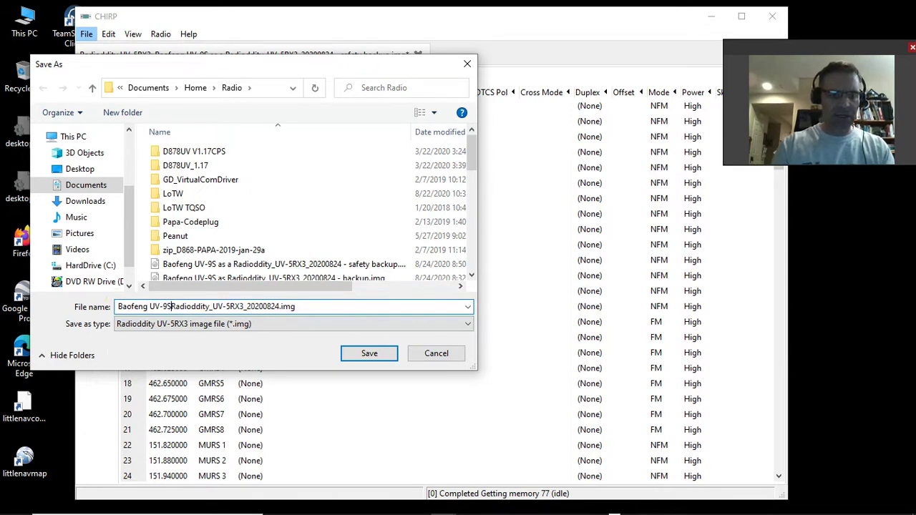
pyautogui.write('as a')
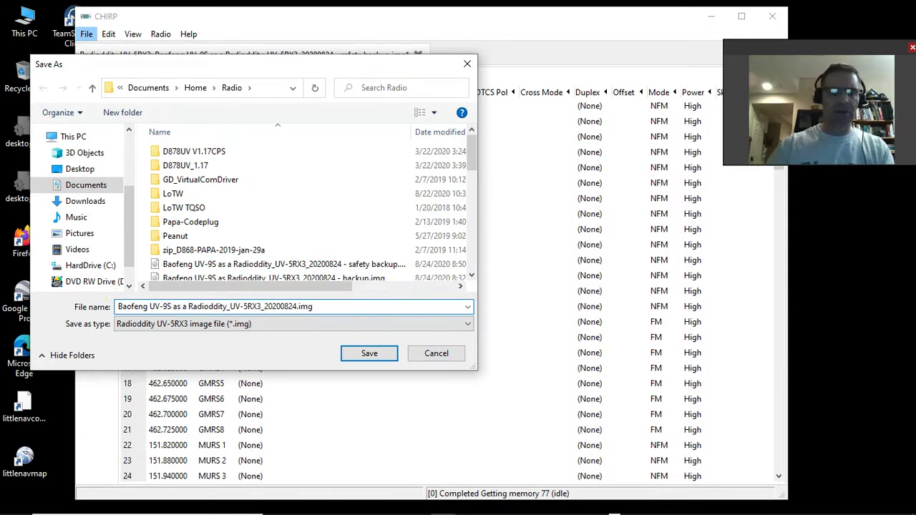
pyautogui.click(294, 306)
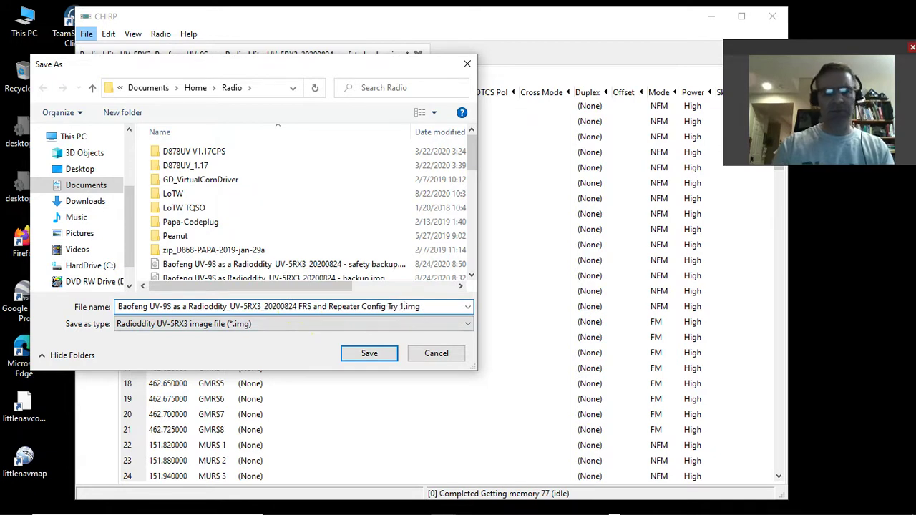
pyautogui.press('Return')
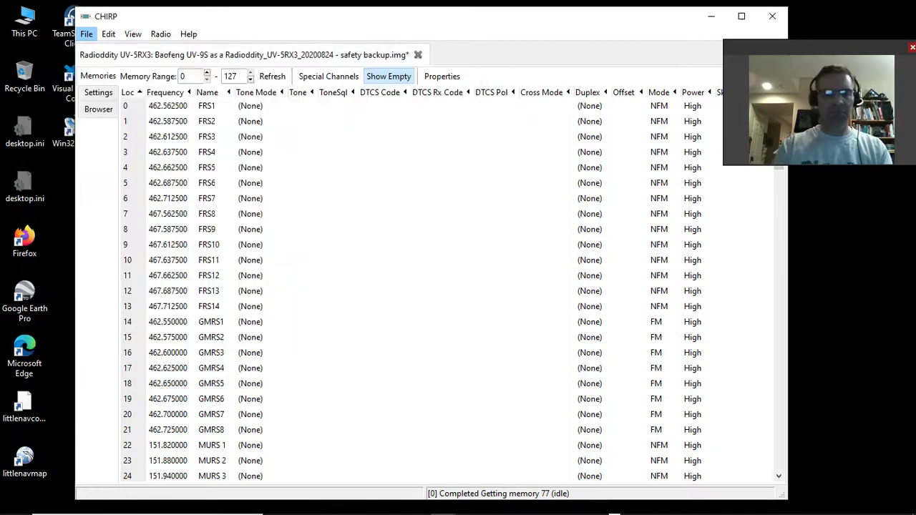
# Step: Upload the memory image to the radio on port COM4 and wait for cloning to finish
pyautogui.click(159, 36)
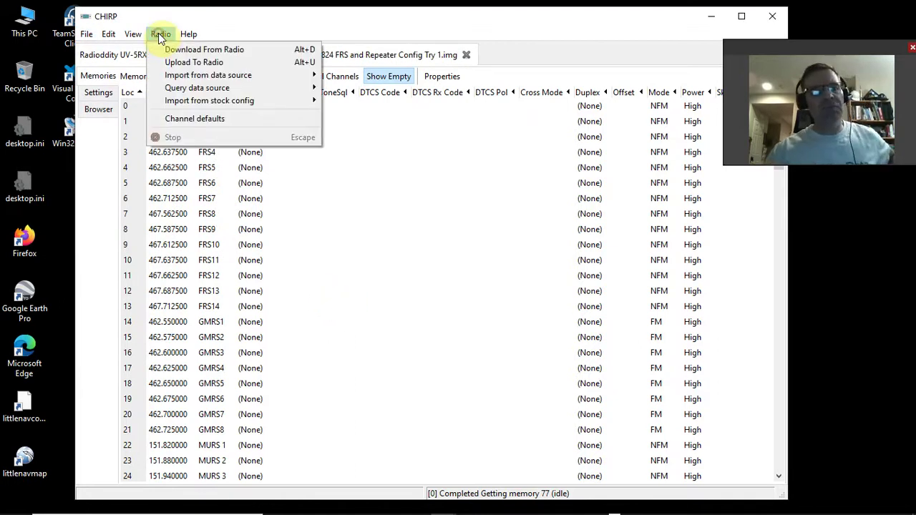
pyautogui.click(194, 62)
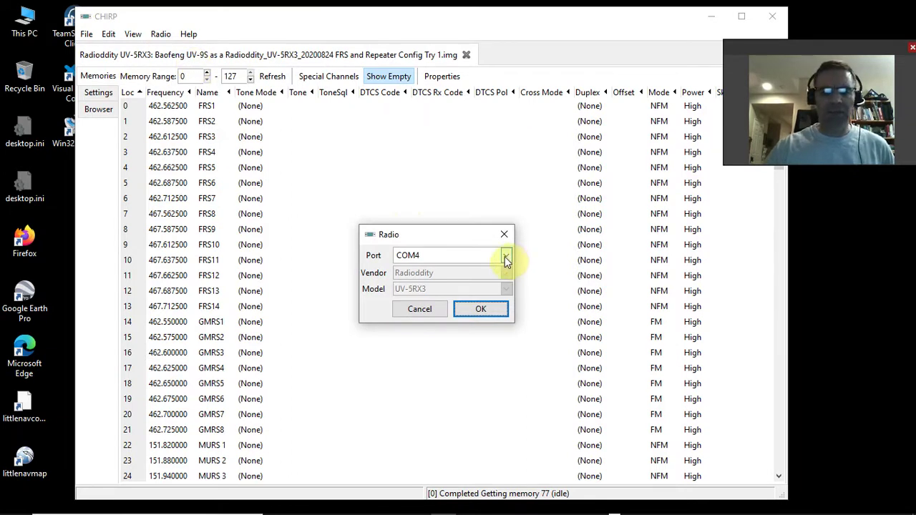
pyautogui.click(481, 310)
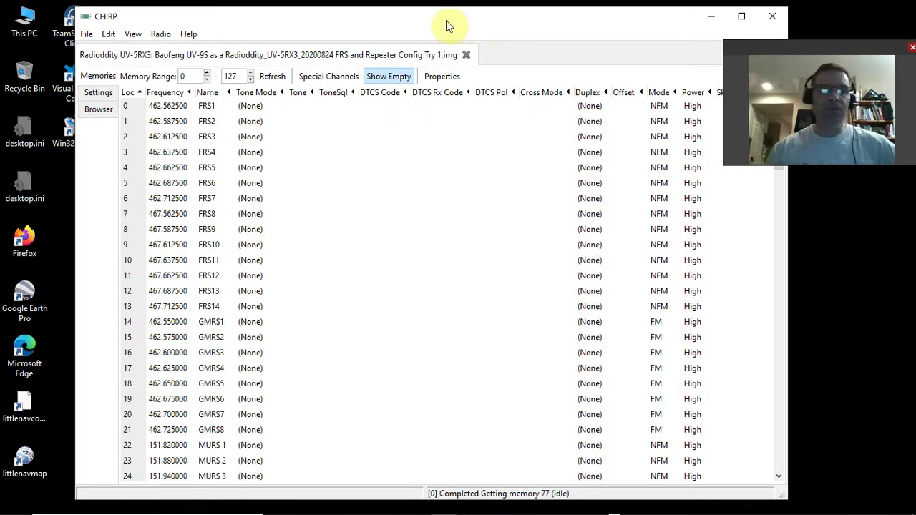
pyautogui.moveTo(566, 514)
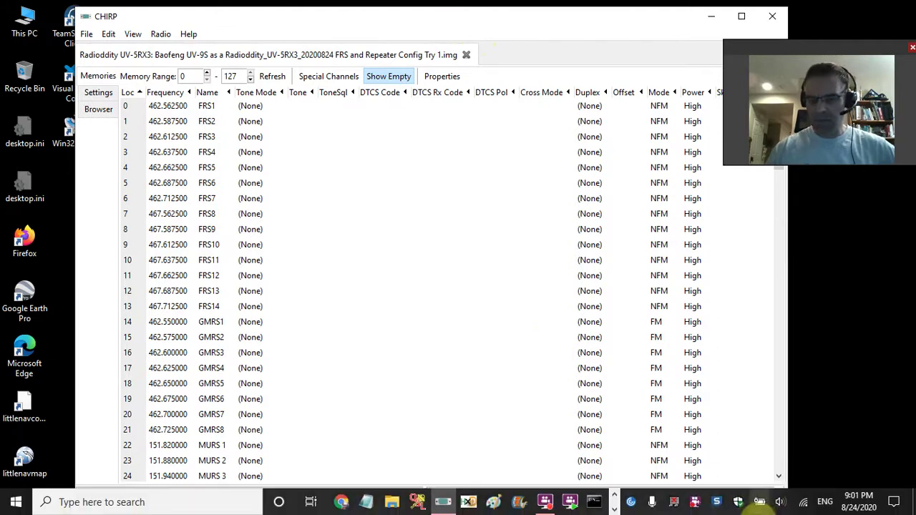